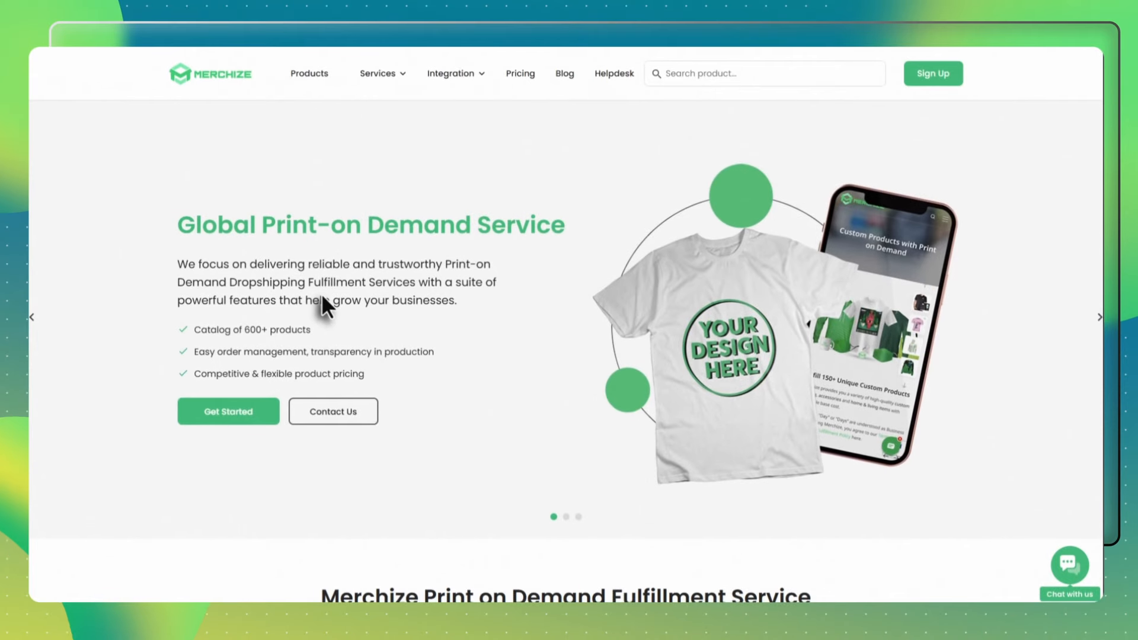
Step: Open the product catalogue, filter it to products with 3D design preview and go to results page 5
click(297, 74)
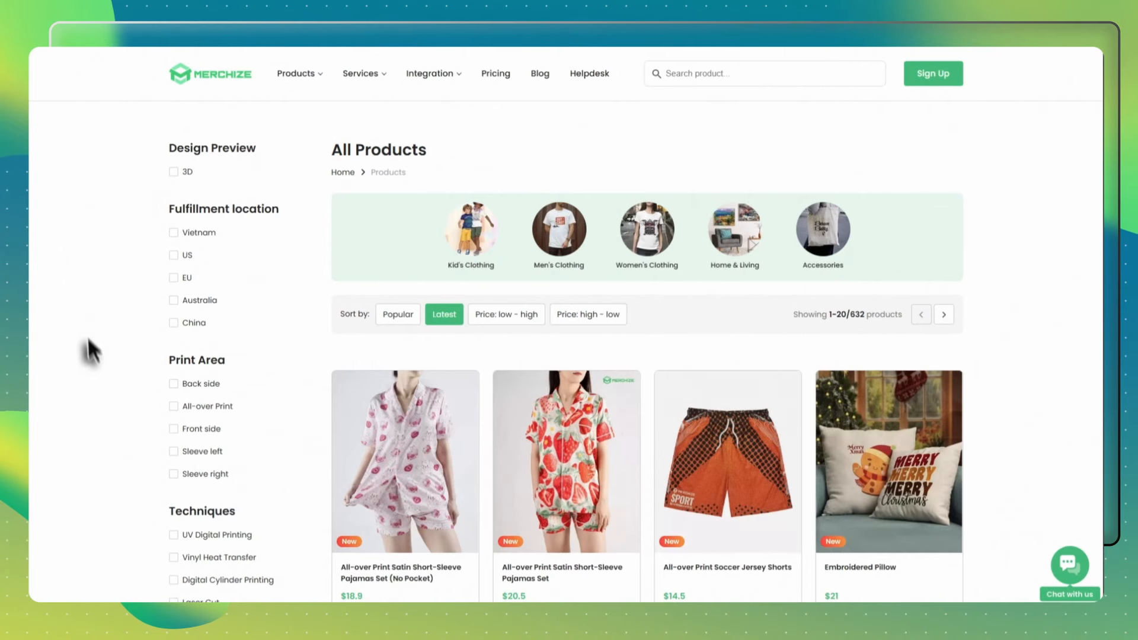
click(174, 178)
scroll(1011, 385, down, 3)
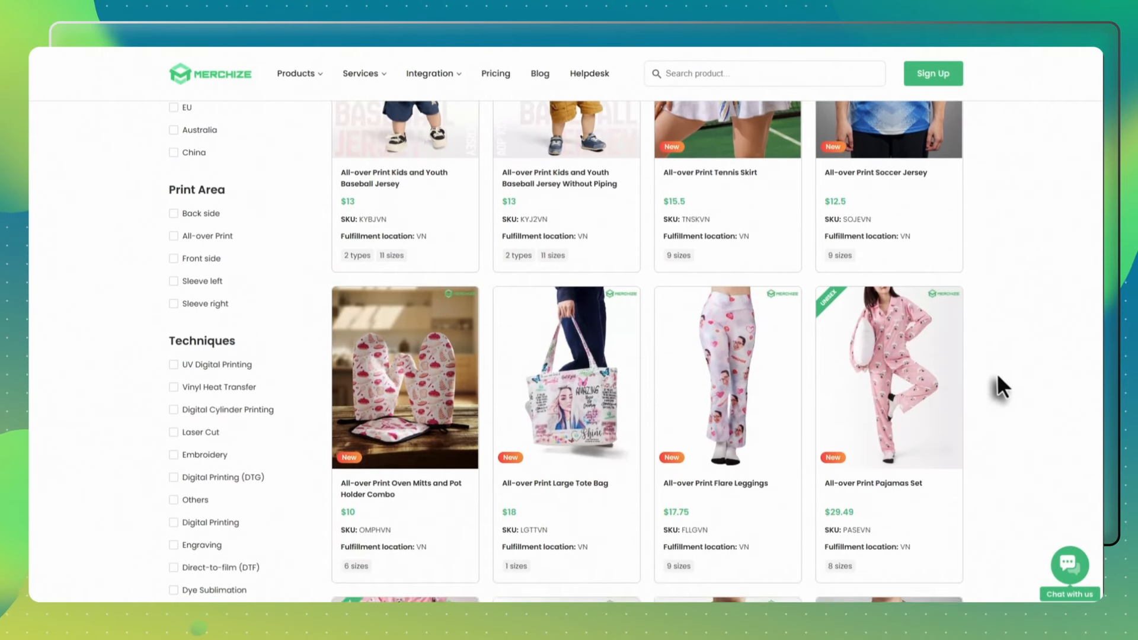
scroll(997, 372, down, 15)
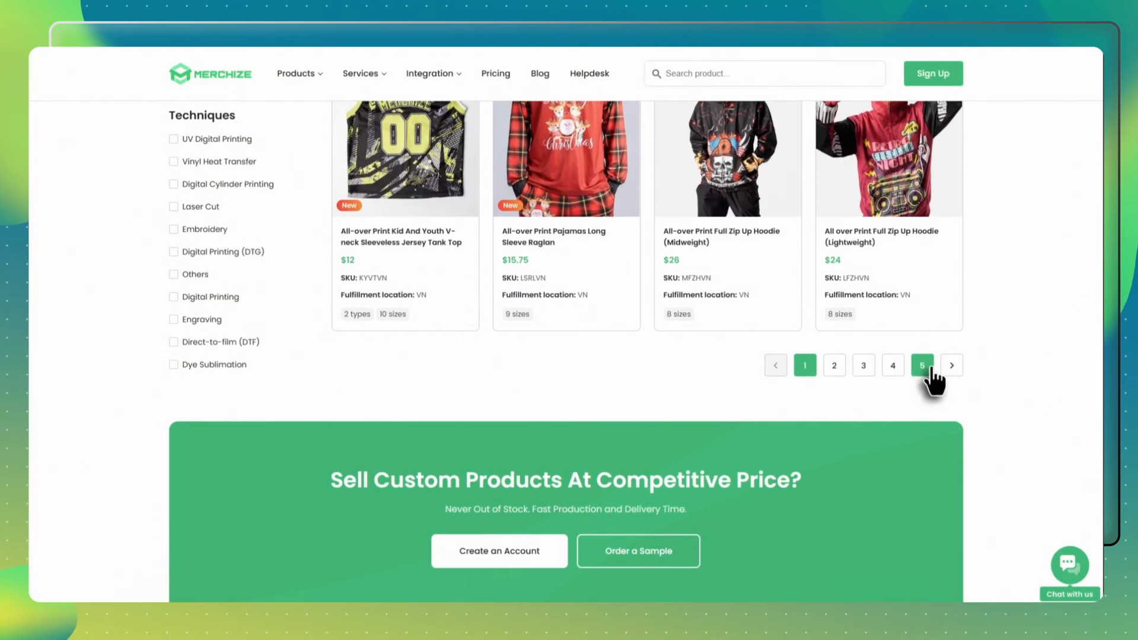
click(924, 366)
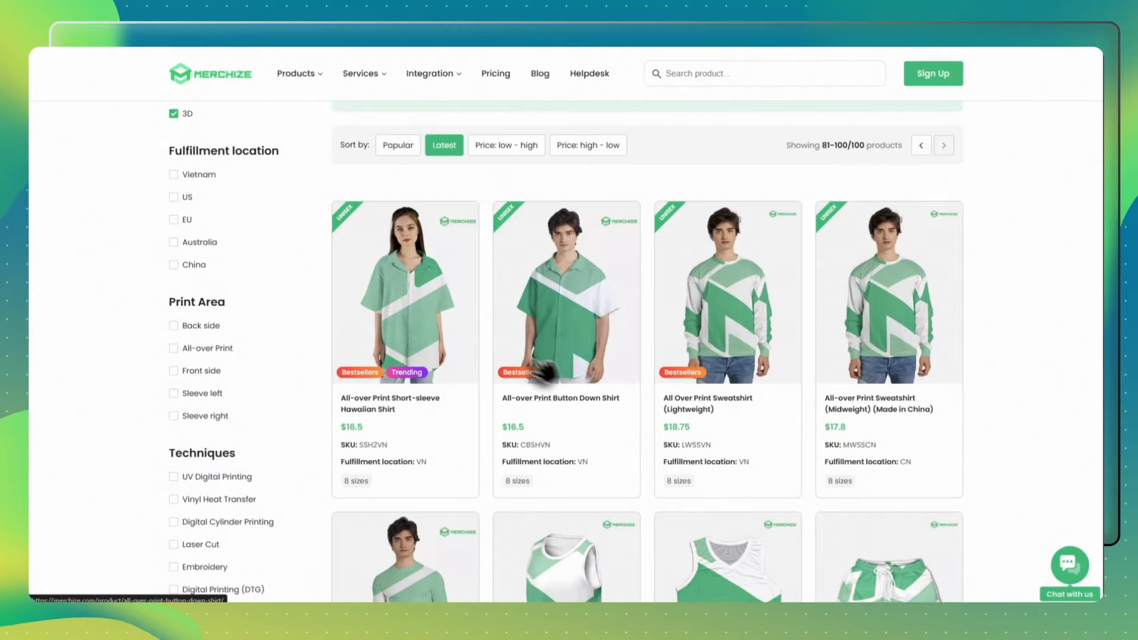
Step: Open the All-over Print Short-sleeve Hawaiian Shirt product and start designing it
click(396, 306)
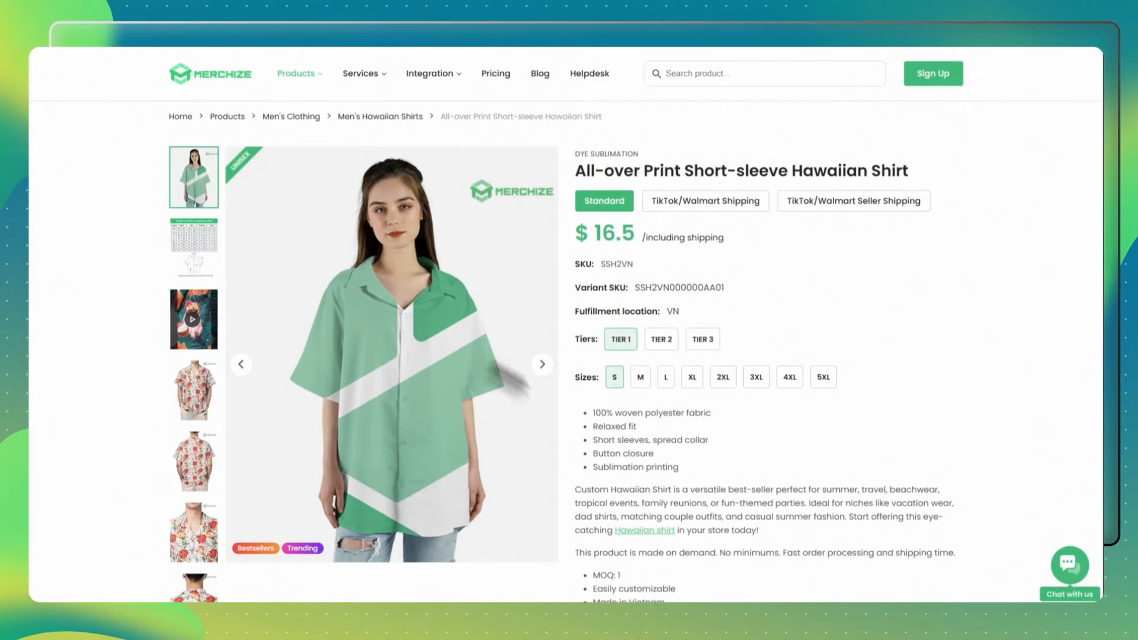
scroll(830, 478, down, 4)
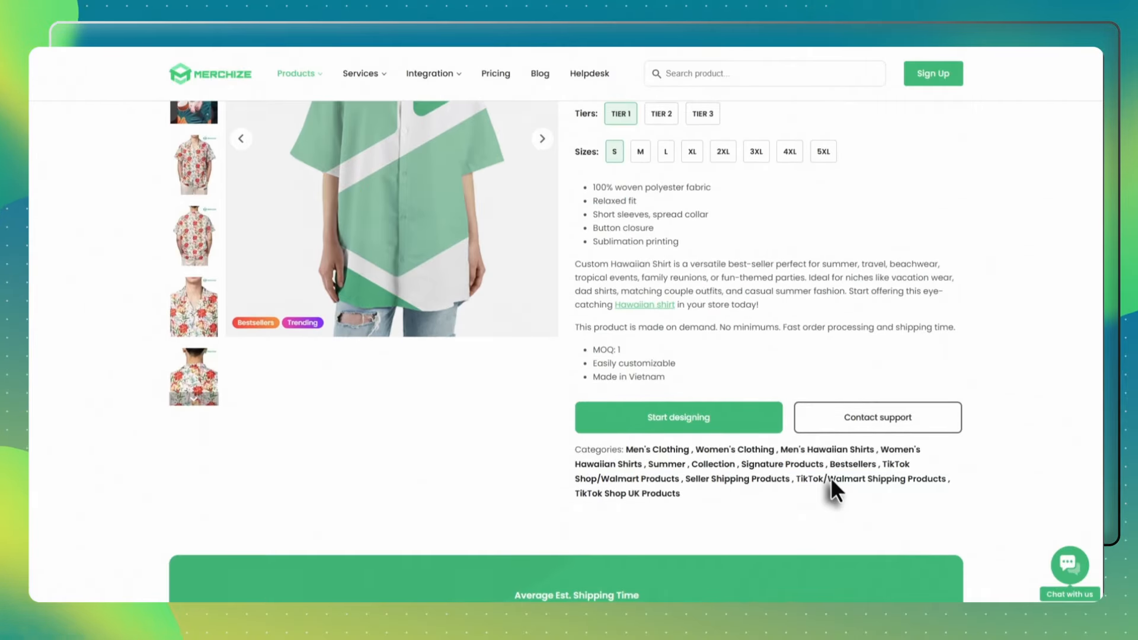
click(723, 431)
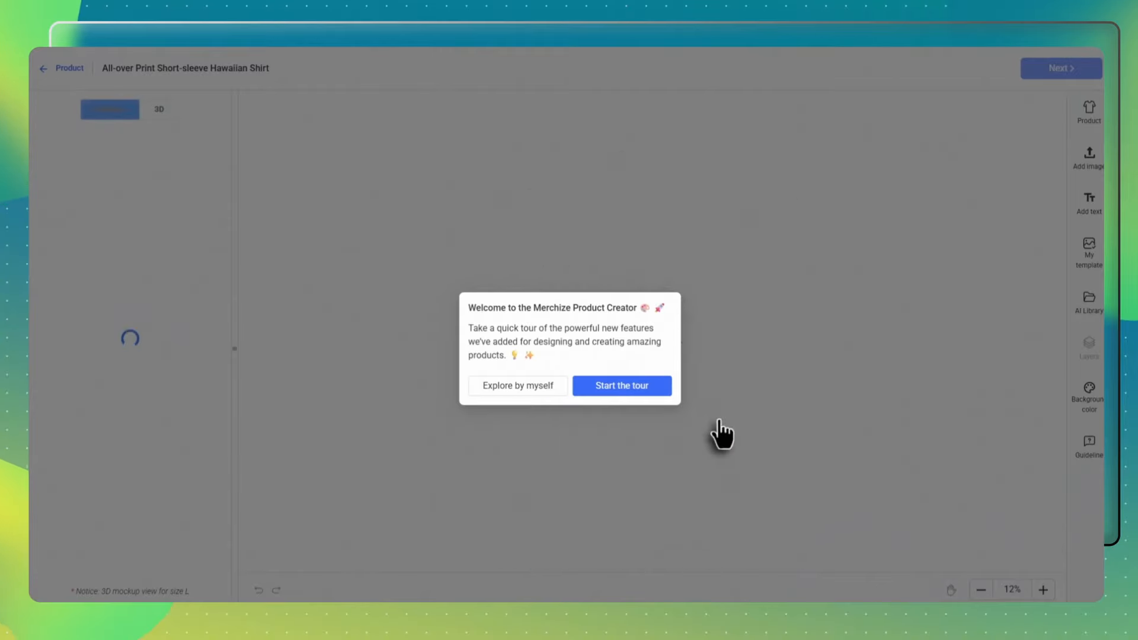
Step: Go through the product creator's introductory tour and close the design tutorial guideline
click(622, 385)
click(795, 376)
click(990, 295)
click(508, 509)
click(905, 185)
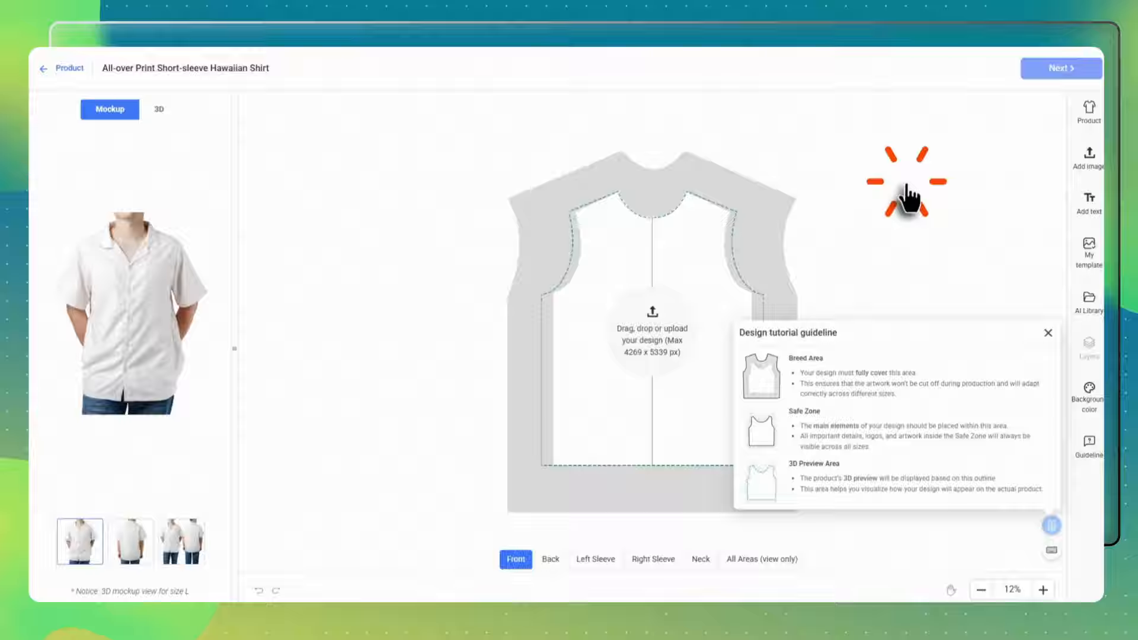
click(1049, 334)
Step: Widen the shirt preview, switch it to 3D and rotate the shirt to inspect it from both sides
click(236, 347)
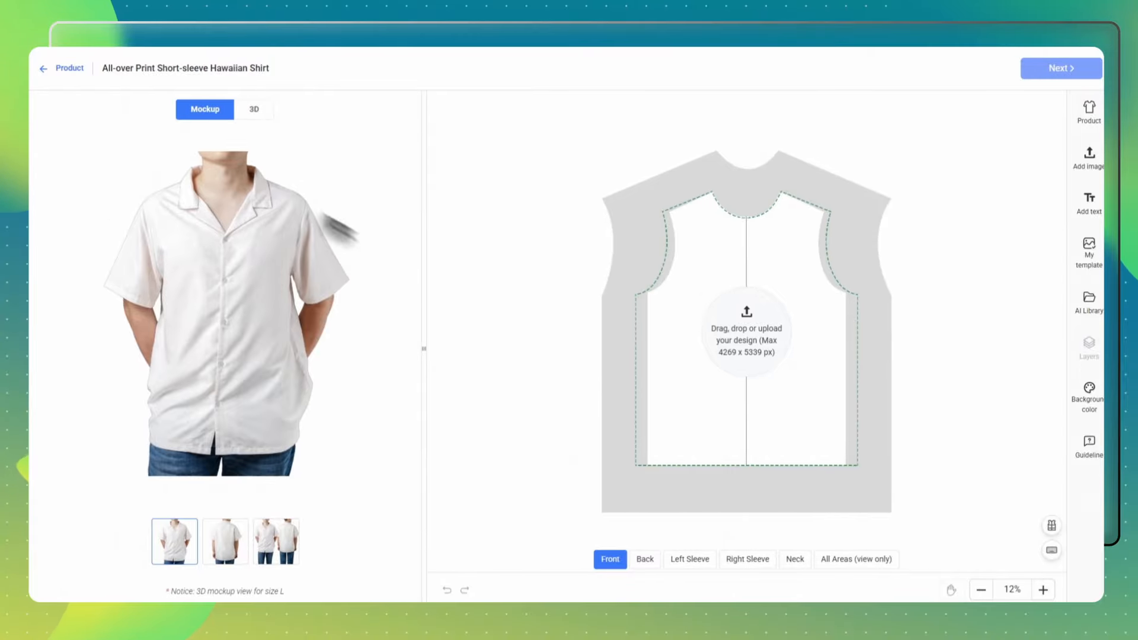
click(260, 113)
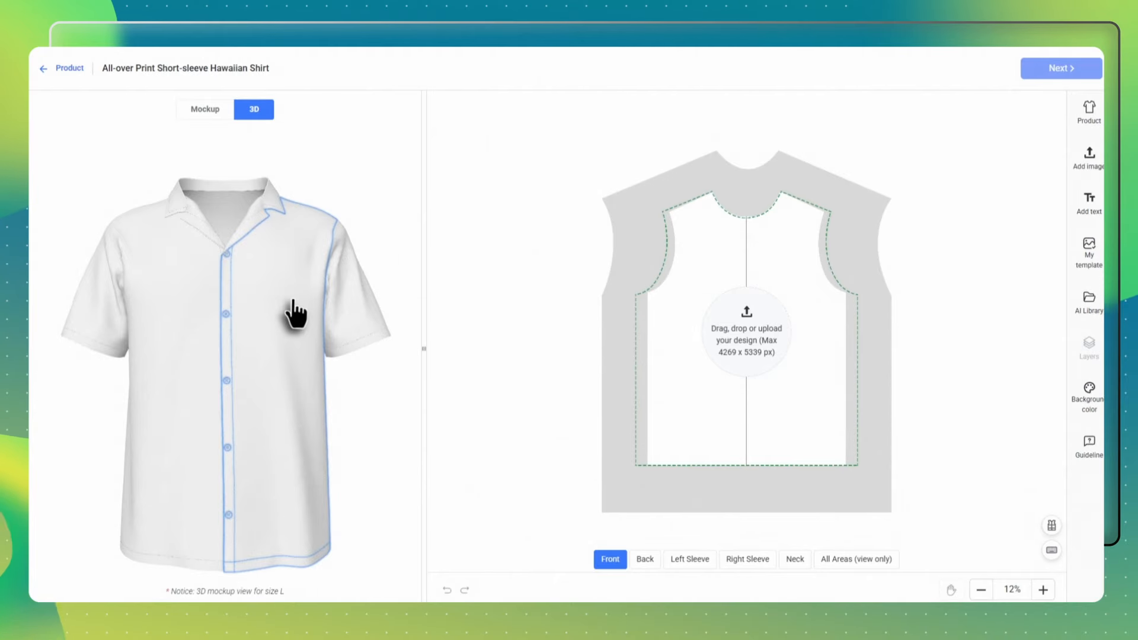
drag(294, 317, 35, 330)
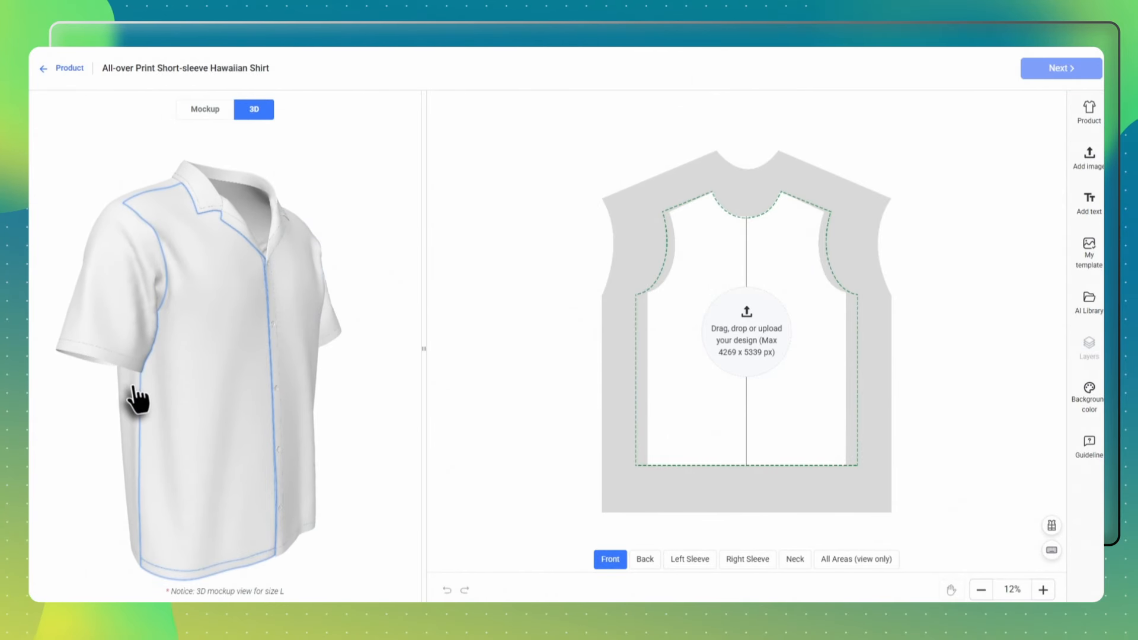
drag(143, 404, 433, 363)
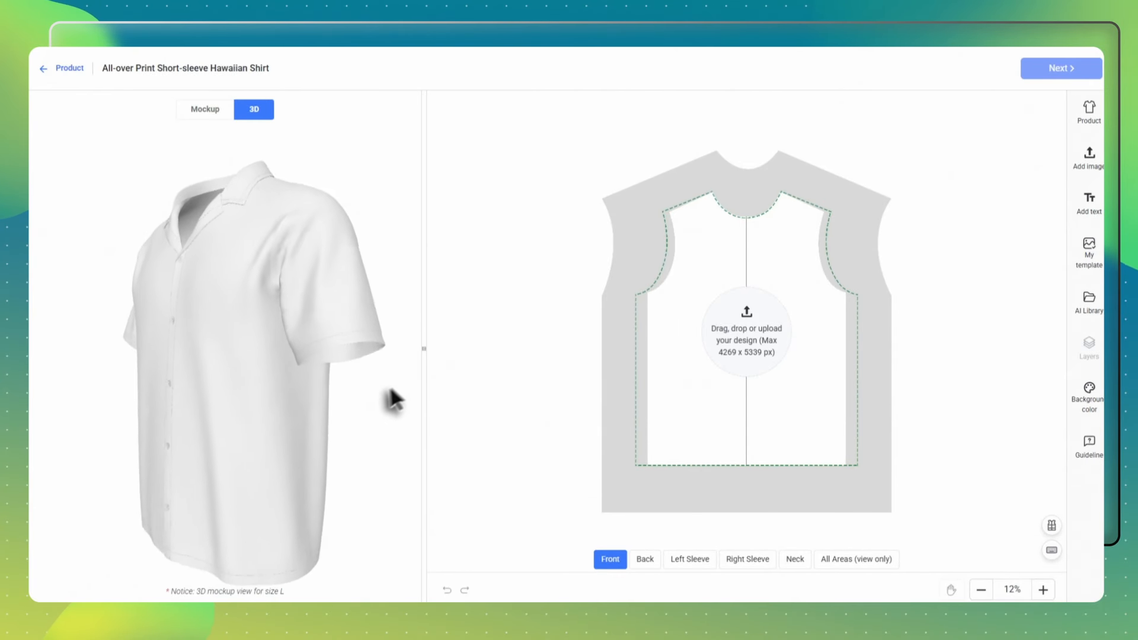
drag(371, 407, 503, 402)
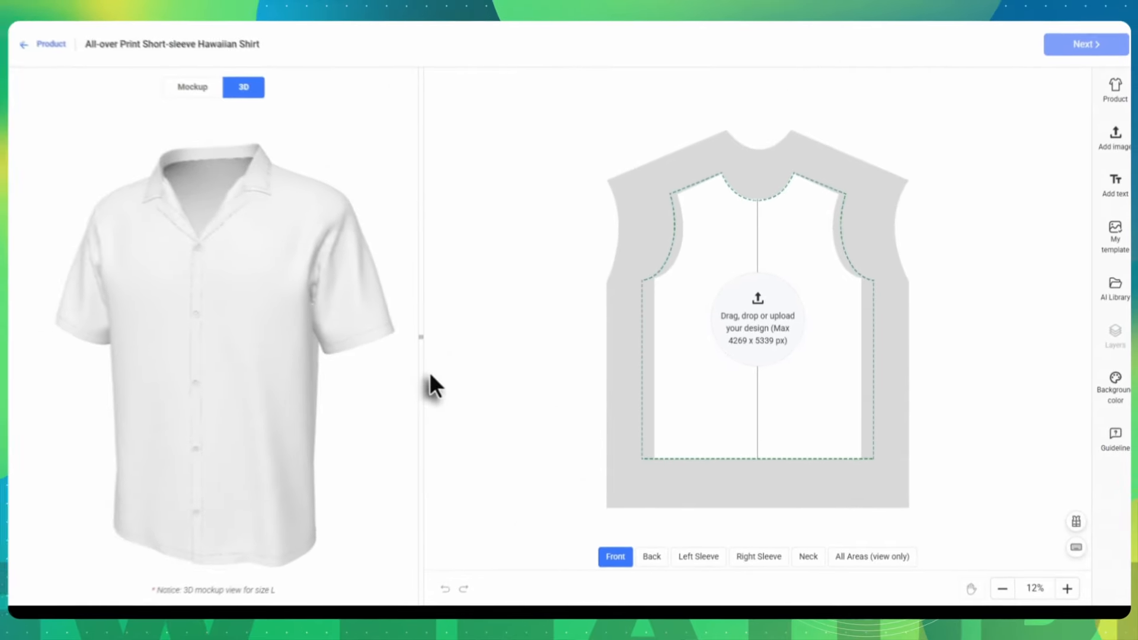
Step: Look through the Front, Back, Left Sleeve, Right Sleeve and Neck print areas and return to Front
click(616, 557)
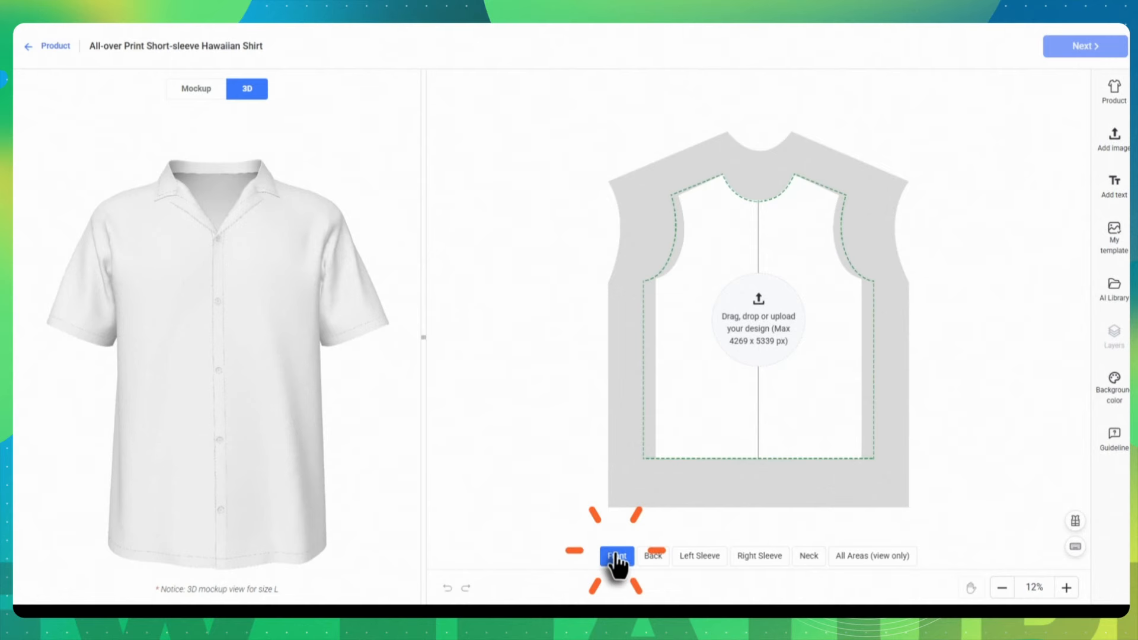
click(653, 557)
click(689, 559)
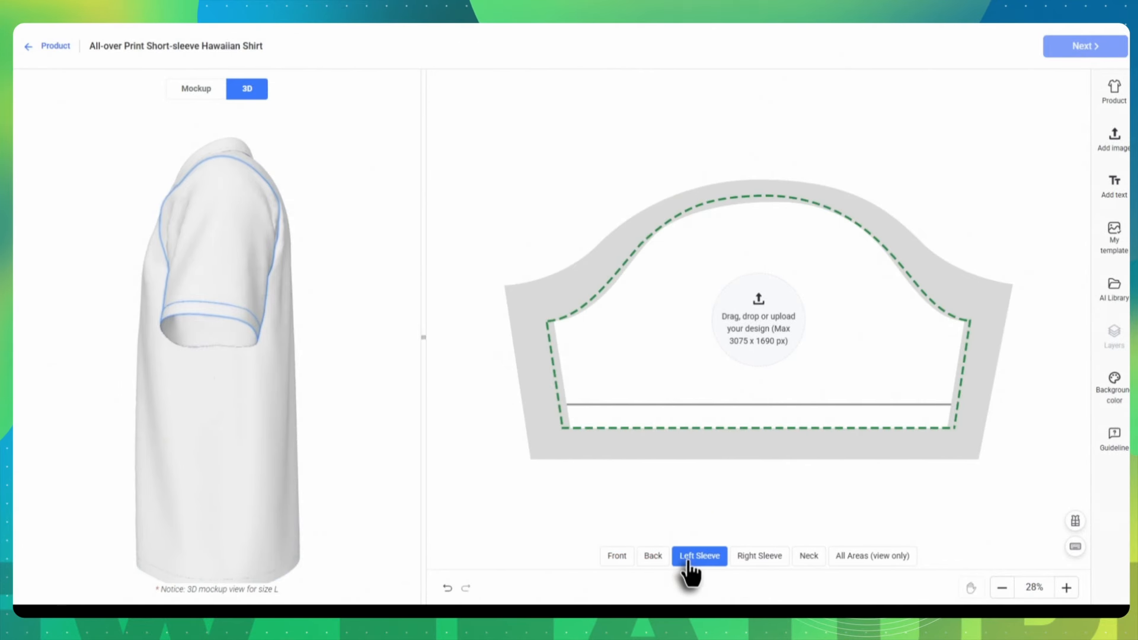
click(754, 560)
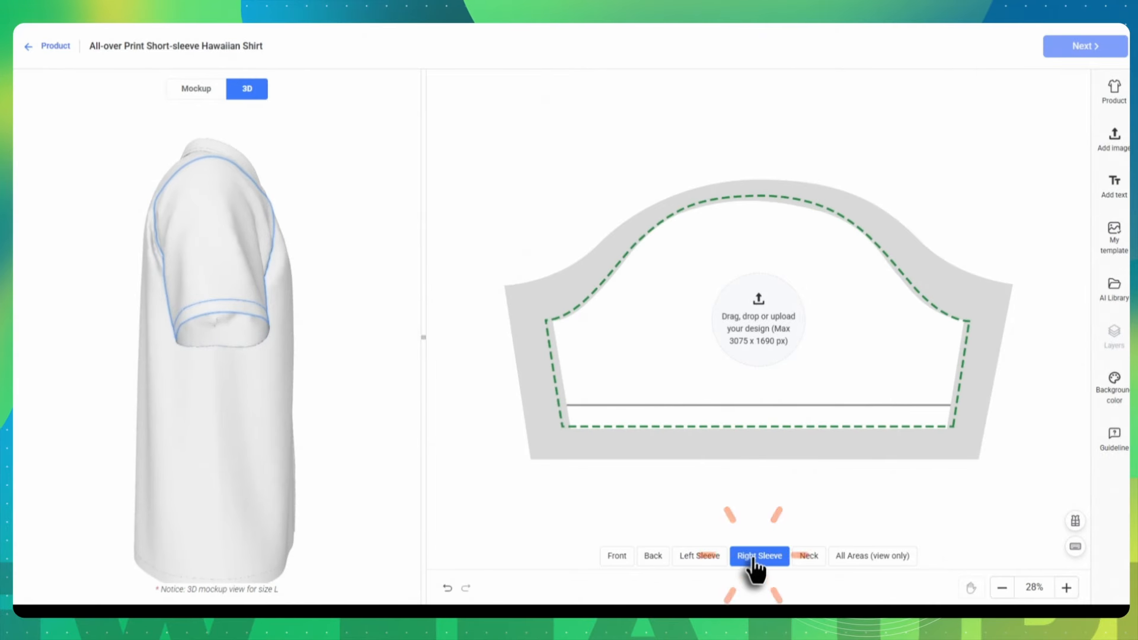
click(811, 560)
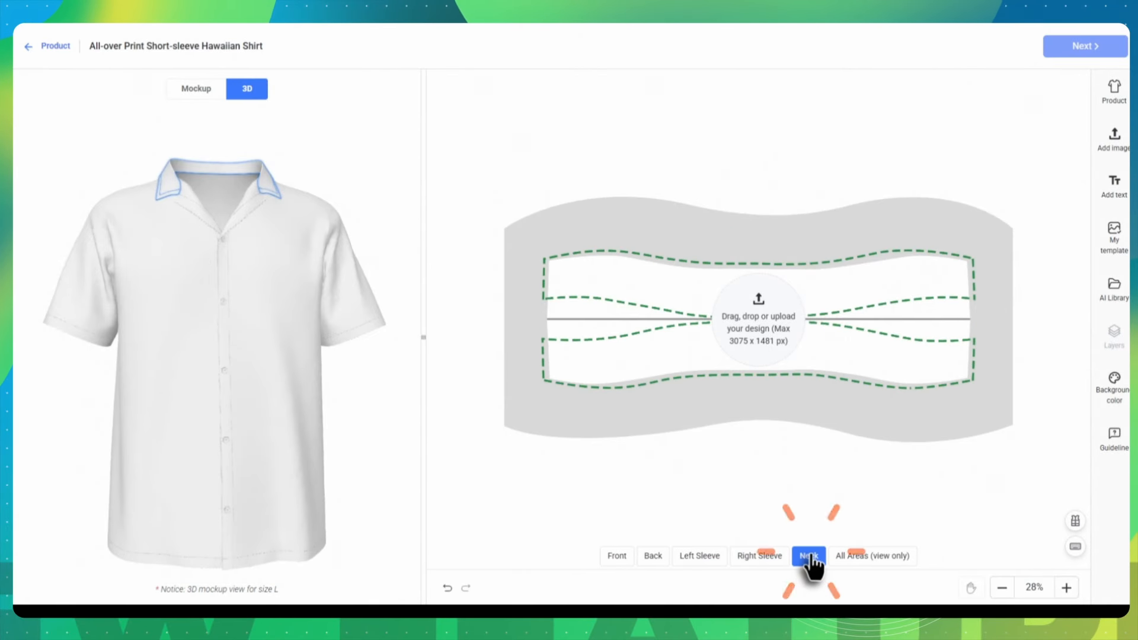
click(618, 555)
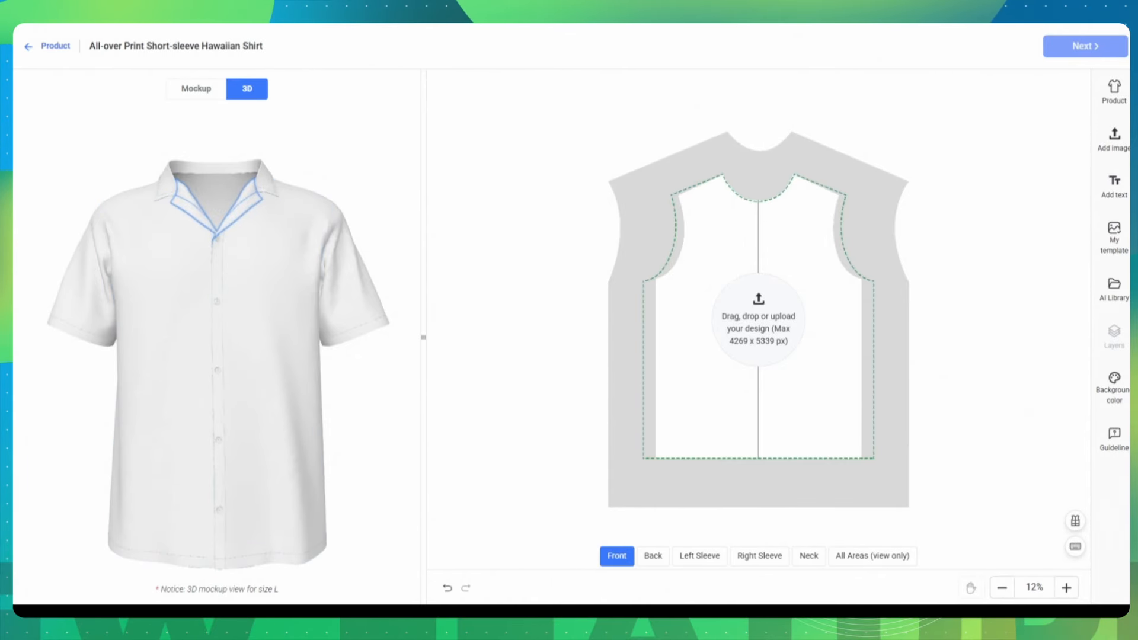
Step: Place the floral artwork with the Mechize lettering on the front print area and delete it again
drag(12, 415, 747, 332)
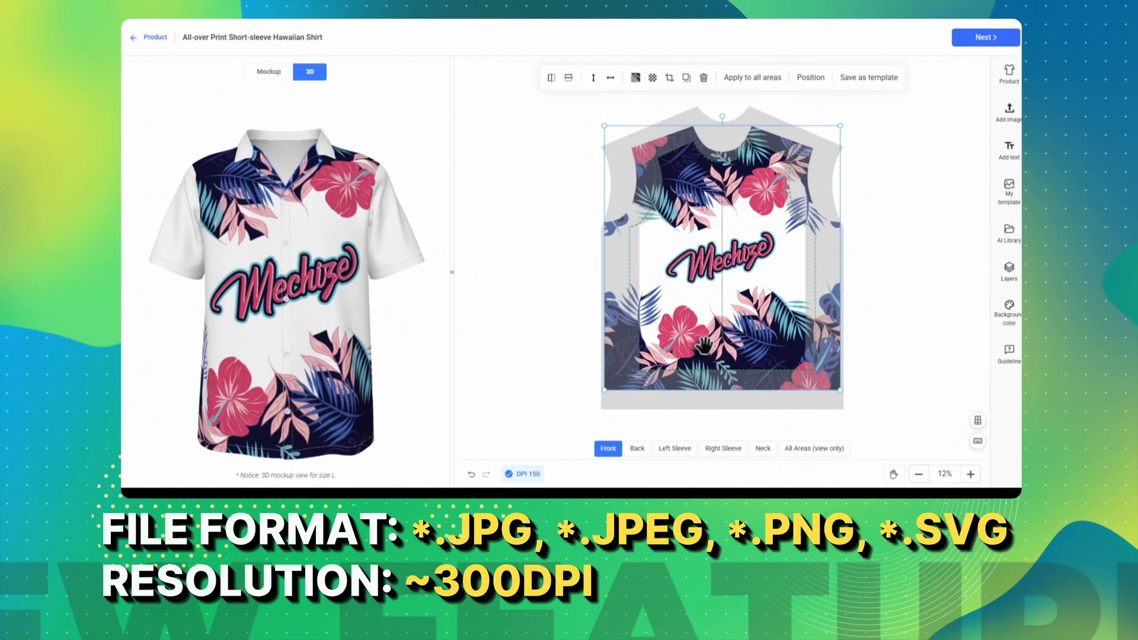
click(702, 79)
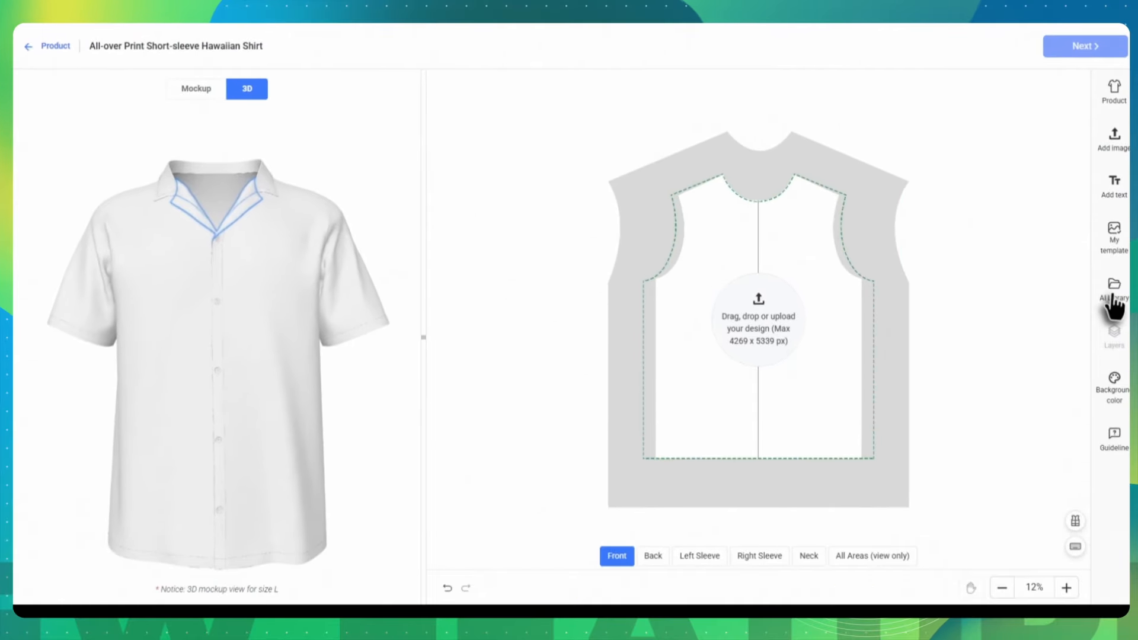
Step: Search the AI library for "tropical" and add the beach pattern with palm trees to the front
click(1115, 291)
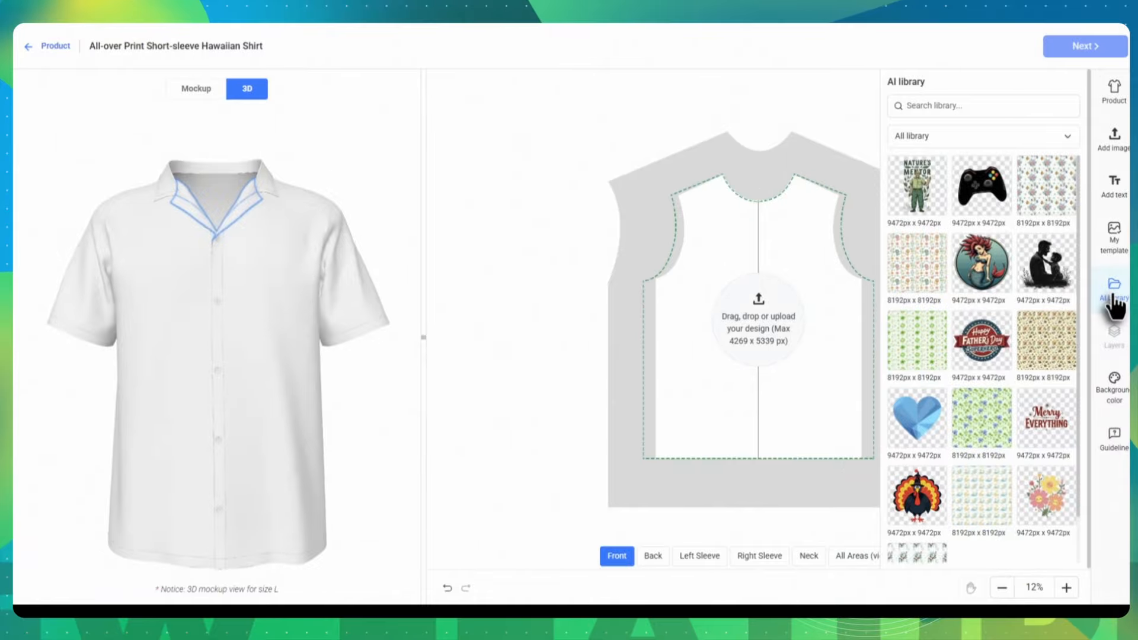
click(955, 134)
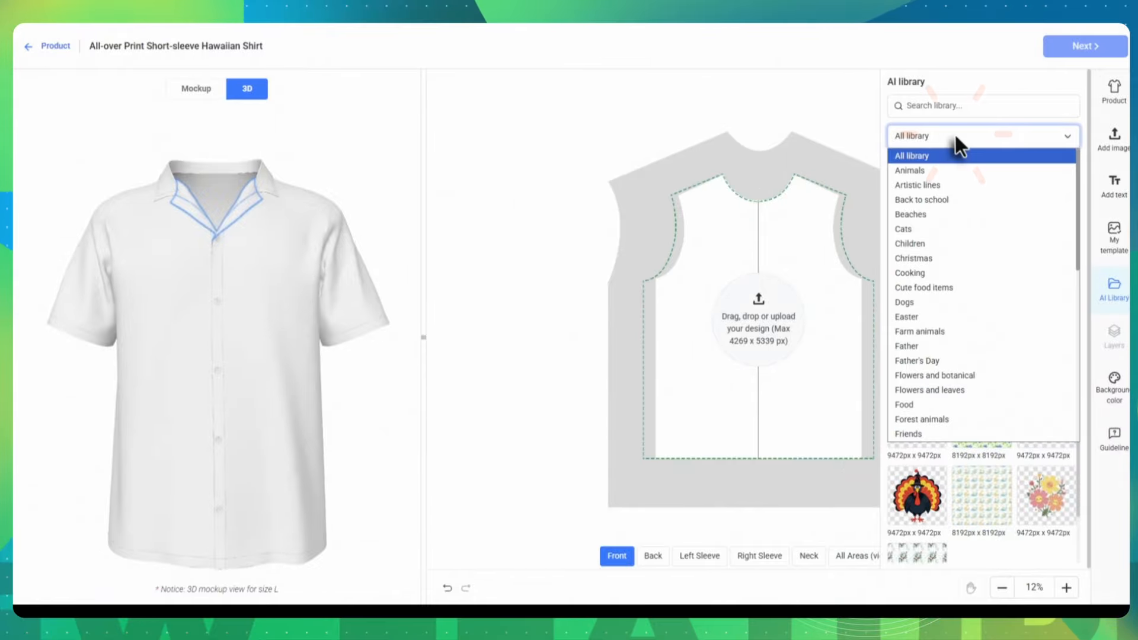
scroll(943, 350, down, 3)
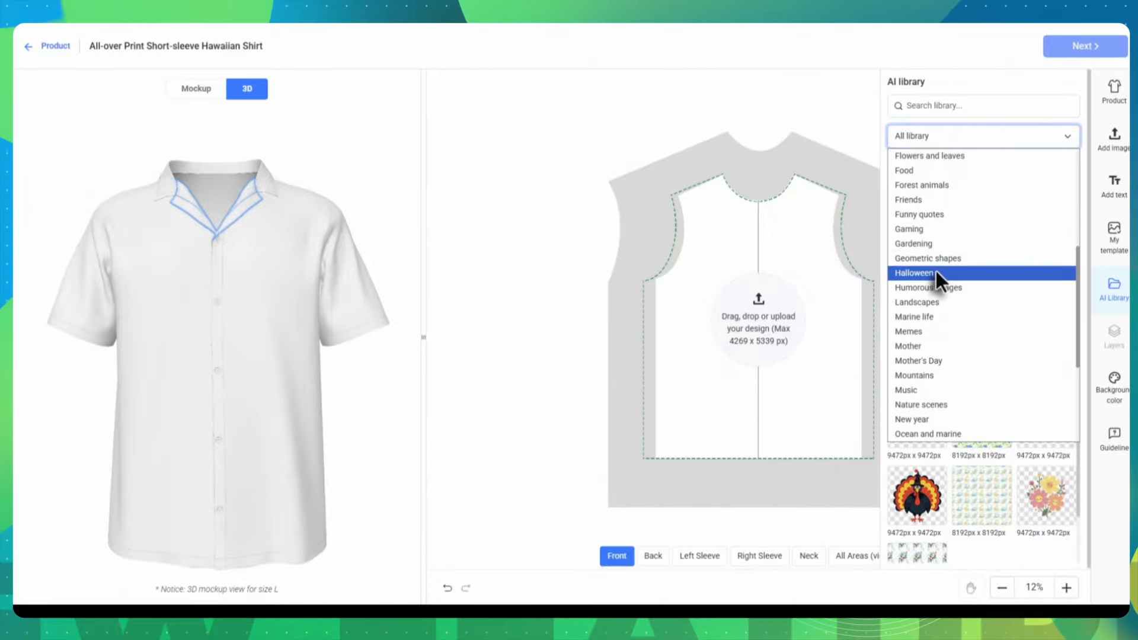
scroll(935, 271, down, 3)
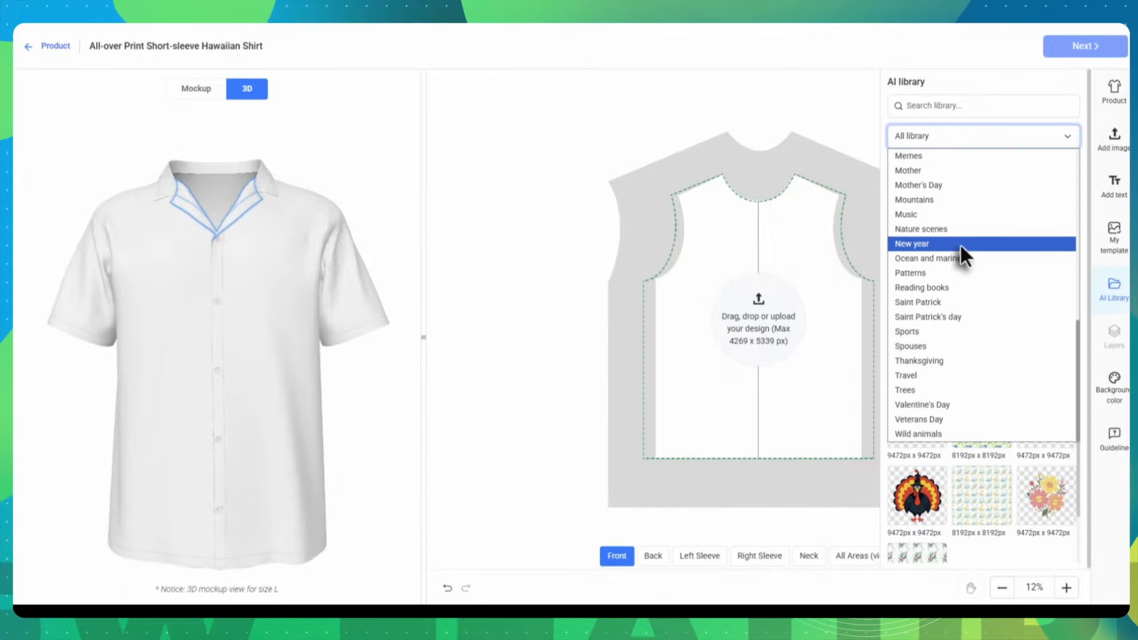
click(953, 106)
text(tropical)
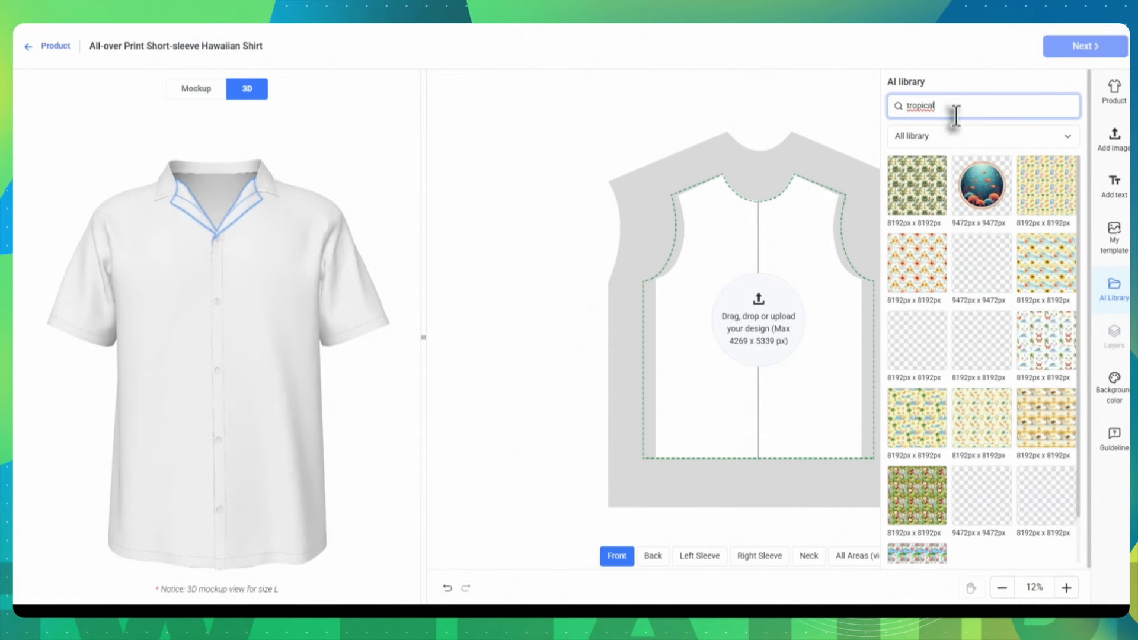
click(1039, 422)
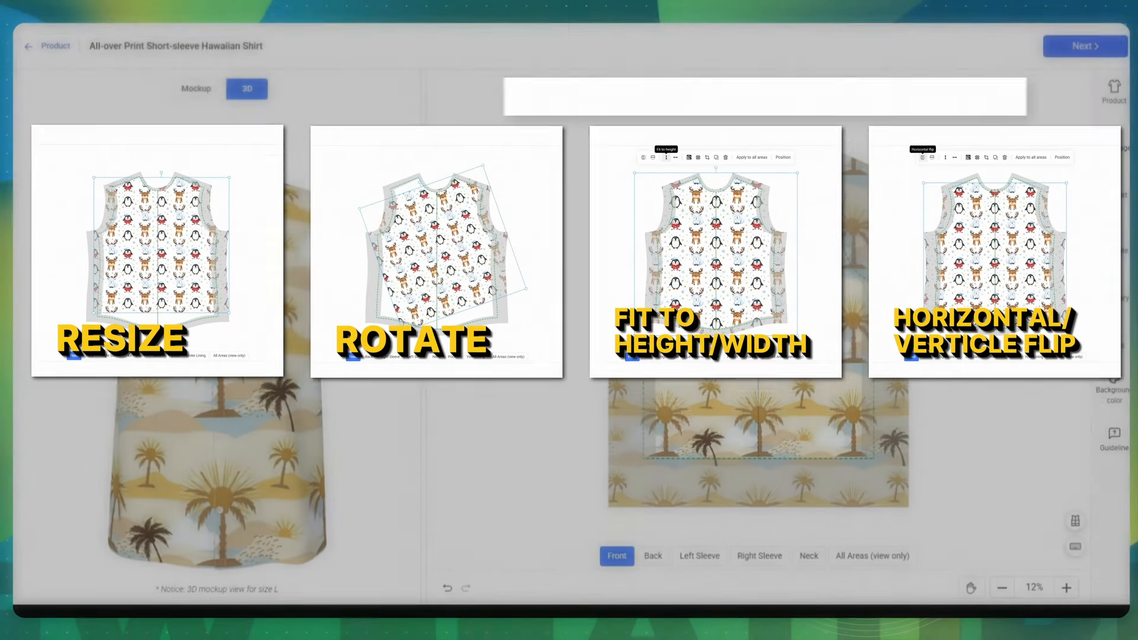
Step: Add Face.jpg to the front print area and crop it on all four sides around the man's head
drag(21, 267, 760, 292)
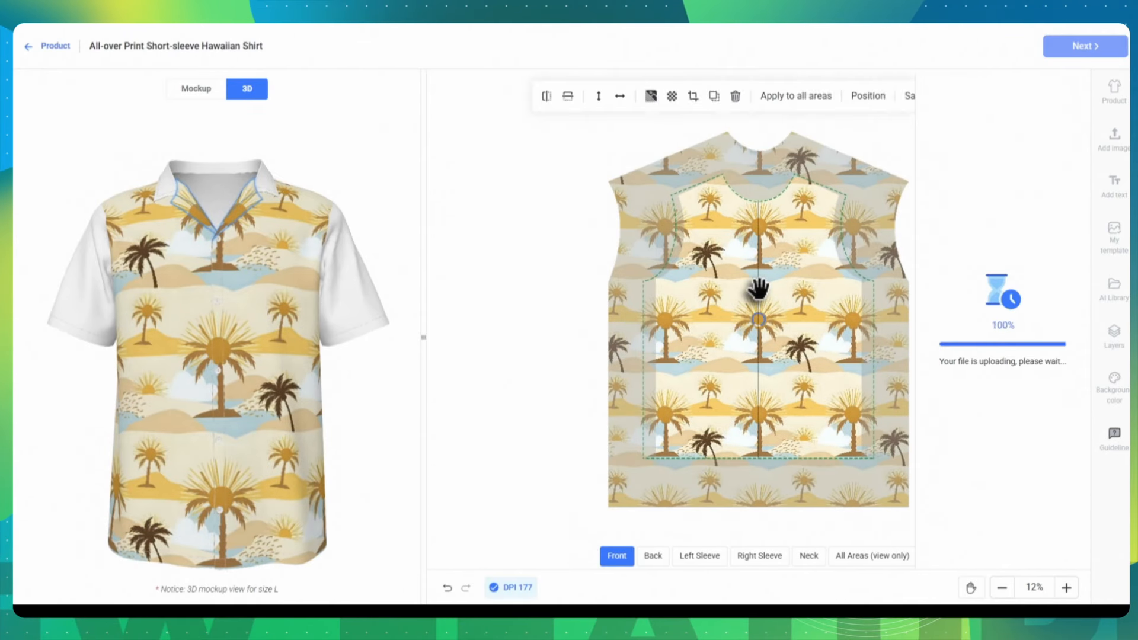
click(693, 96)
drag(756, 132, 759, 186)
drag(755, 508, 772, 438)
drag(636, 310, 651, 318)
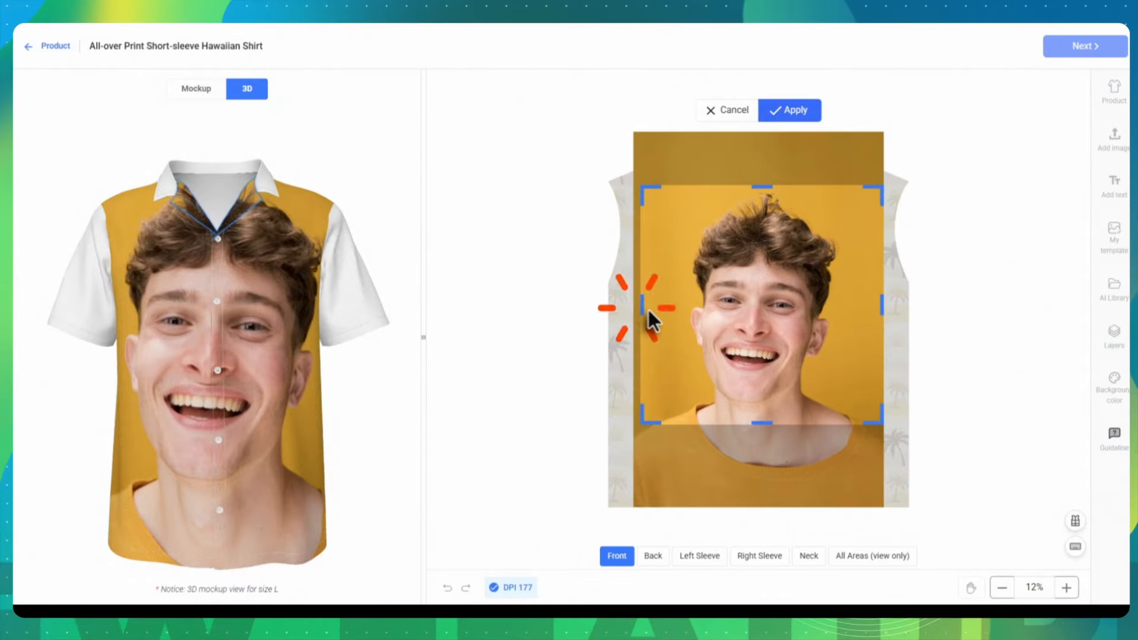
drag(882, 309, 859, 318)
click(792, 111)
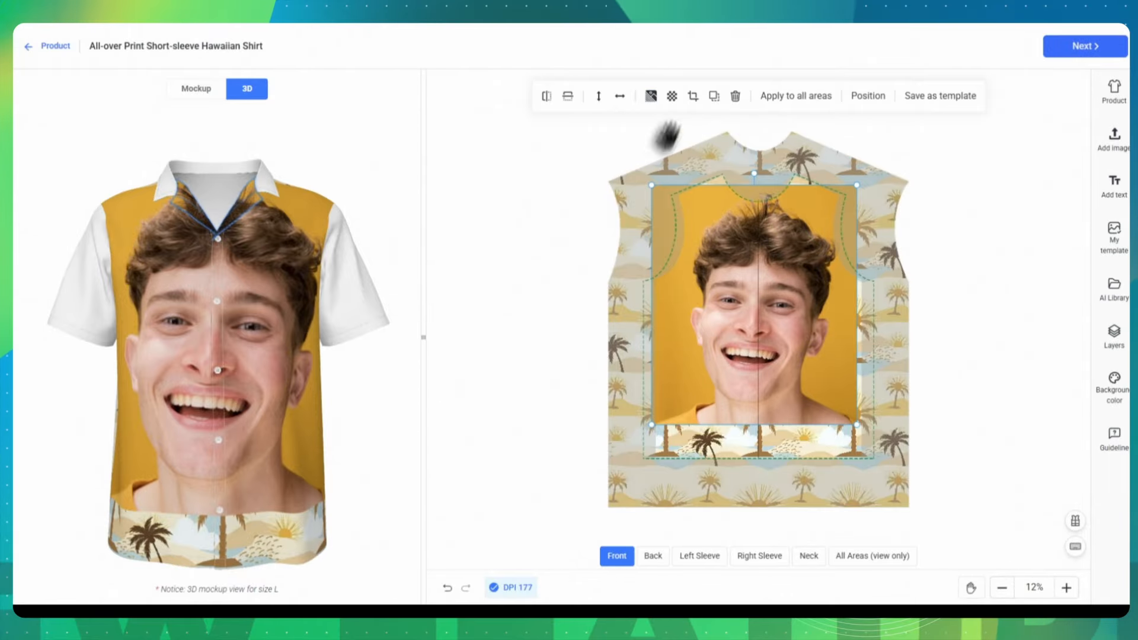
Step: Remove the face photo's background and erase the leftover area around the neck with a larger brush
click(651, 96)
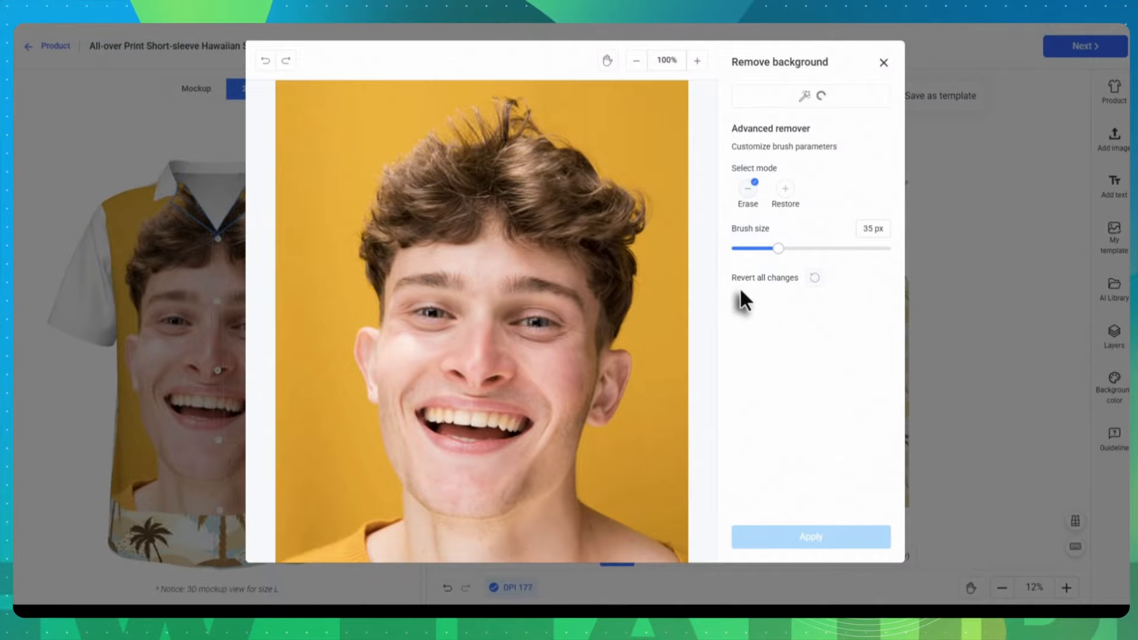
drag(779, 248, 862, 248)
mouse_move(623, 468)
mouse_down()
mouse_move(460, 545)
mouse_move(268, 562)
mouse_move(577, 470)
mouse_up()
click(770, 541)
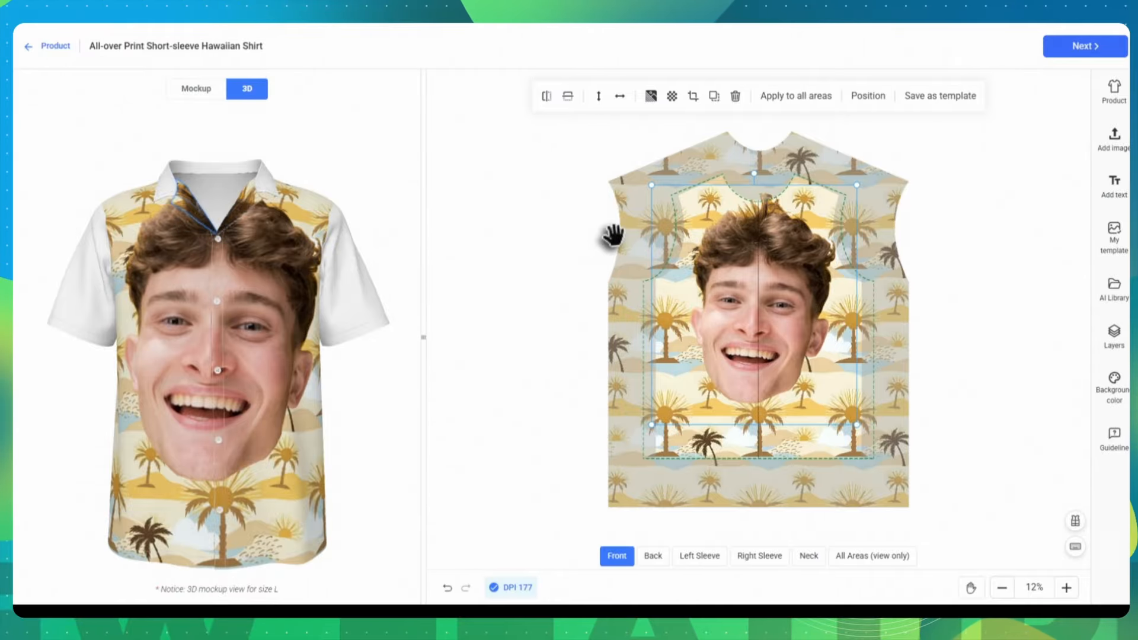
Step: Repeat the face image as a Vertical brick pattern and shrink it to a scale of about 0.29
click(672, 96)
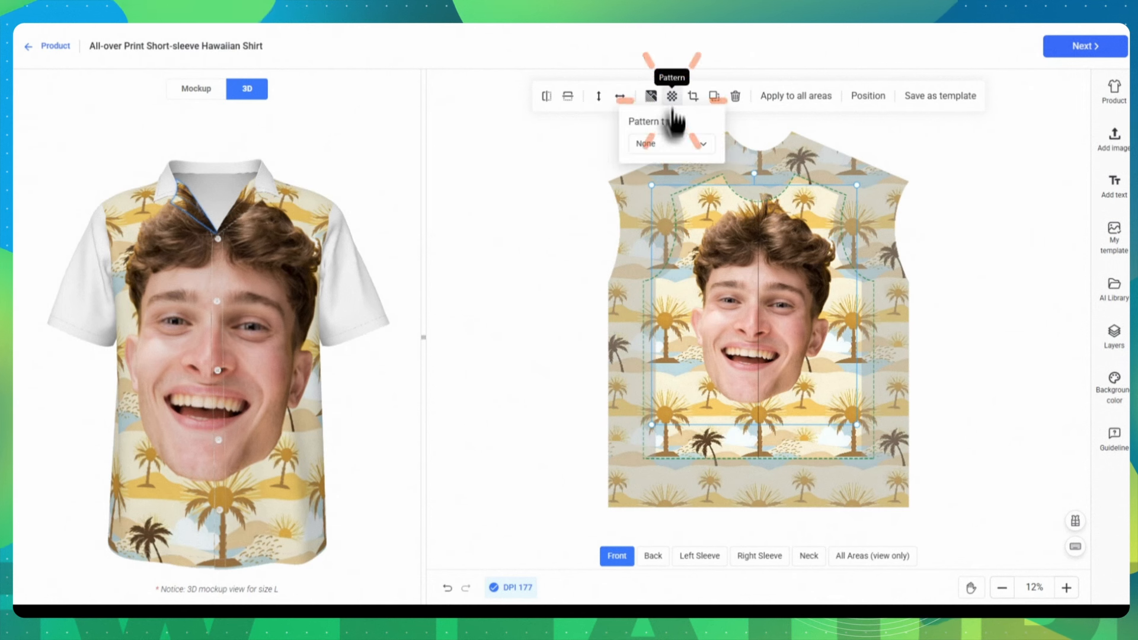
click(670, 145)
click(657, 234)
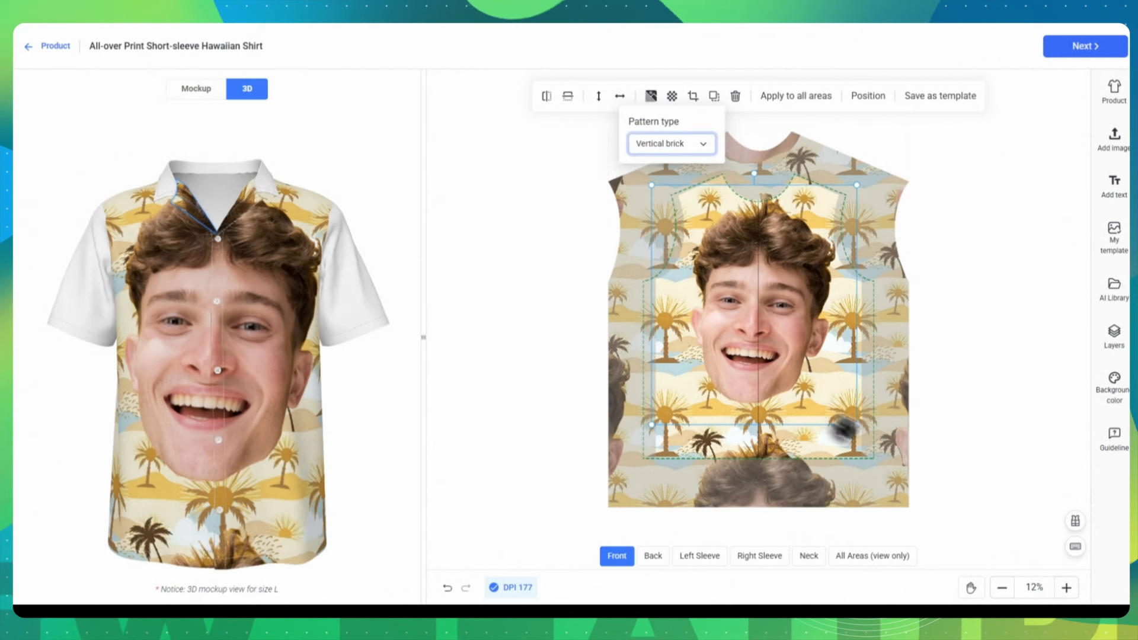
drag(858, 425, 722, 271)
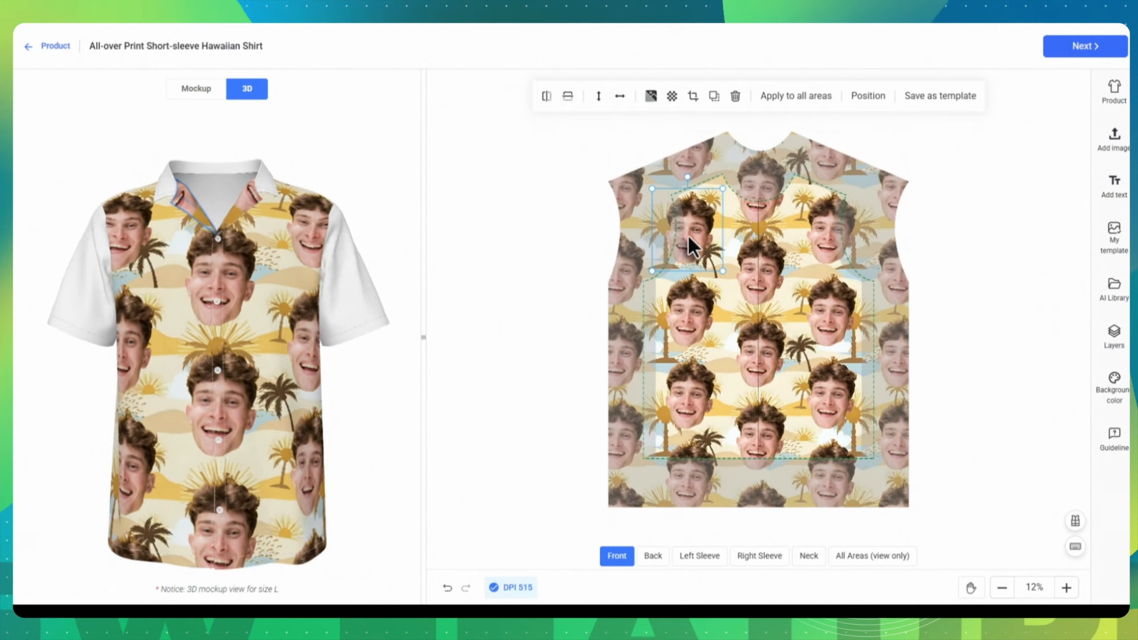
Step: Set the face pattern's horizontal and vertical spacing to 50 px and shift it so one column of faces runs down the shirt's center
click(1123, 338)
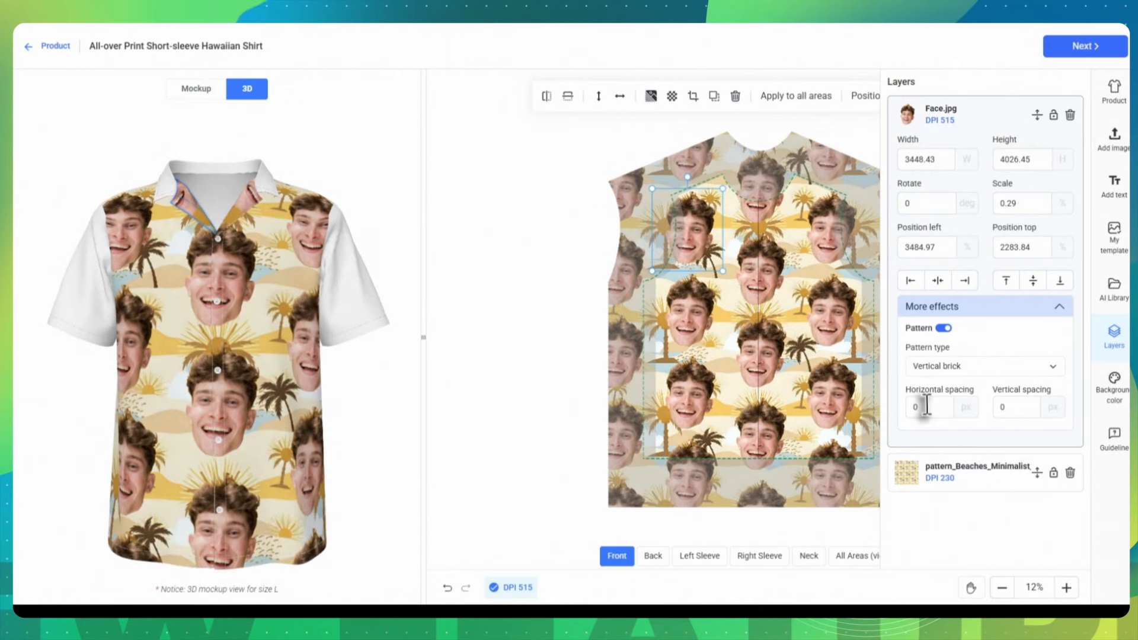
text(50)
double_click(1018, 406)
text(50)
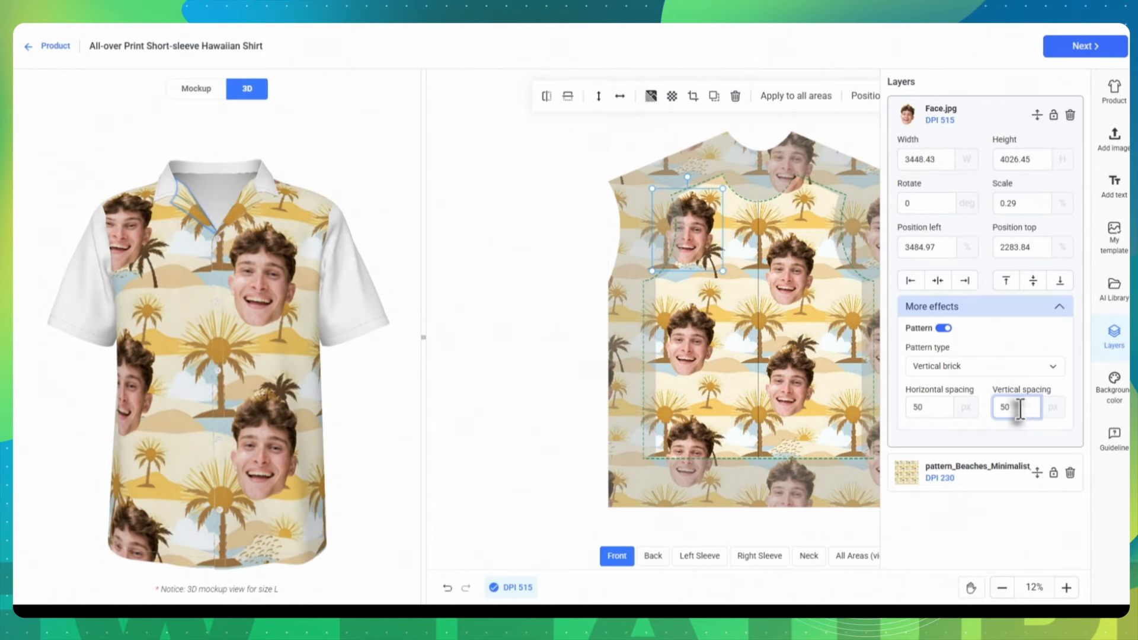
drag(690, 230, 660, 237)
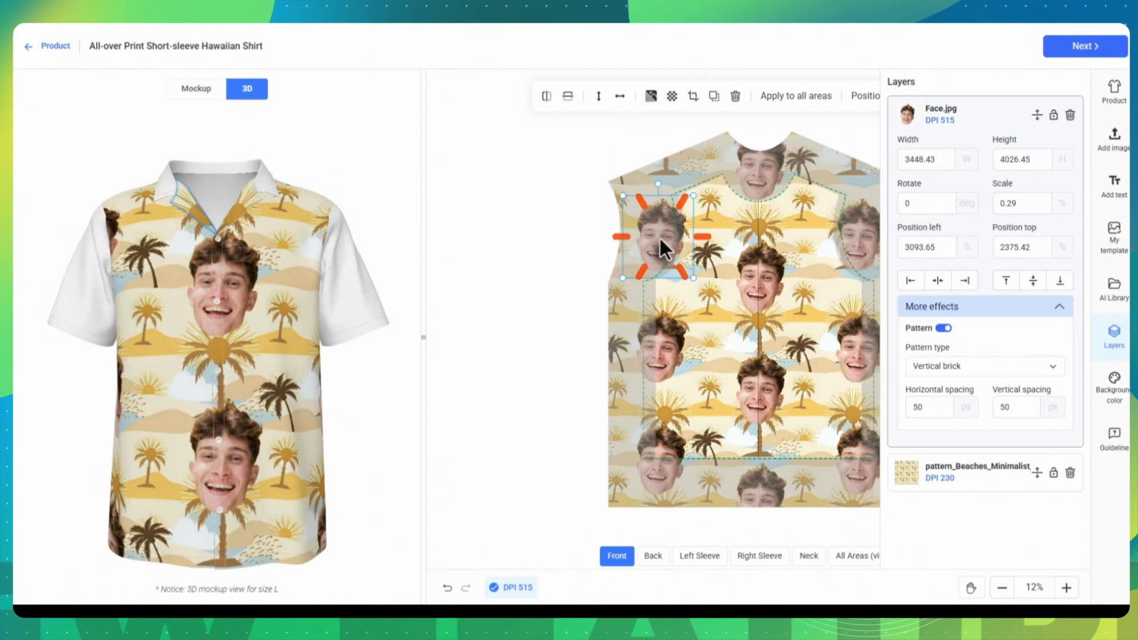
click(1117, 344)
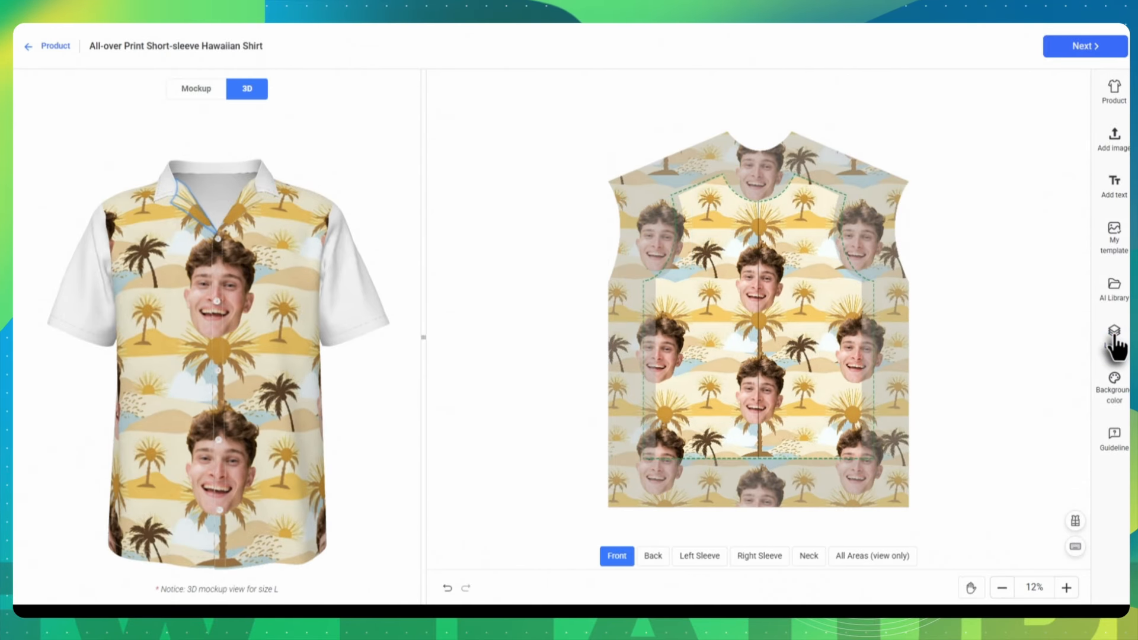
drag(272, 224, 305, 233)
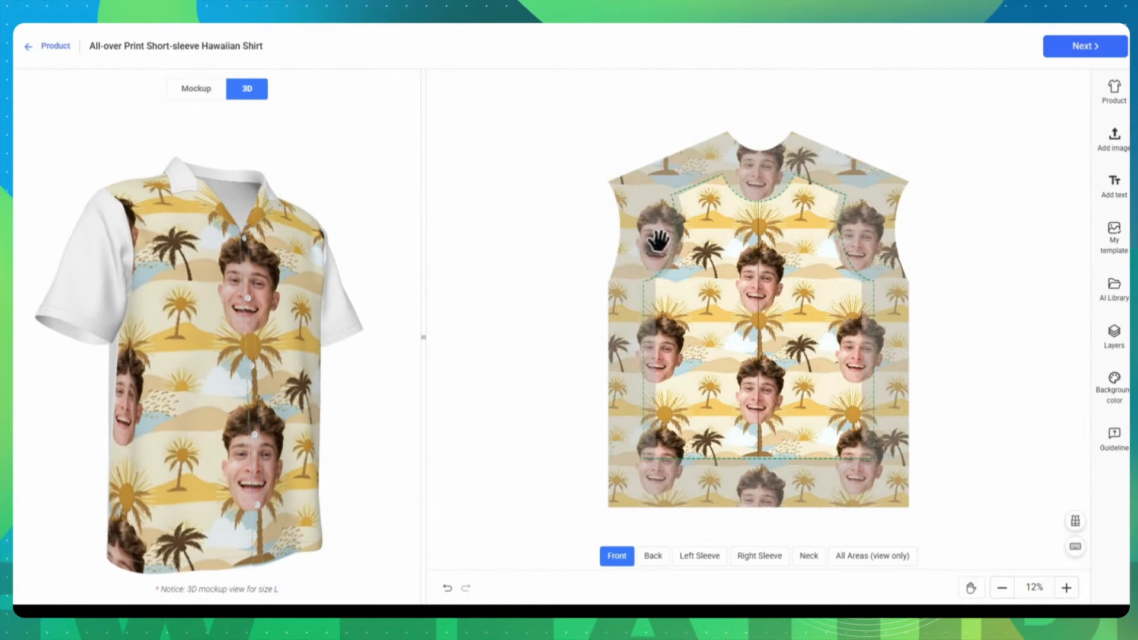
Step: Remove the background color from the beach pattern on the front and apply the result
click(658, 241)
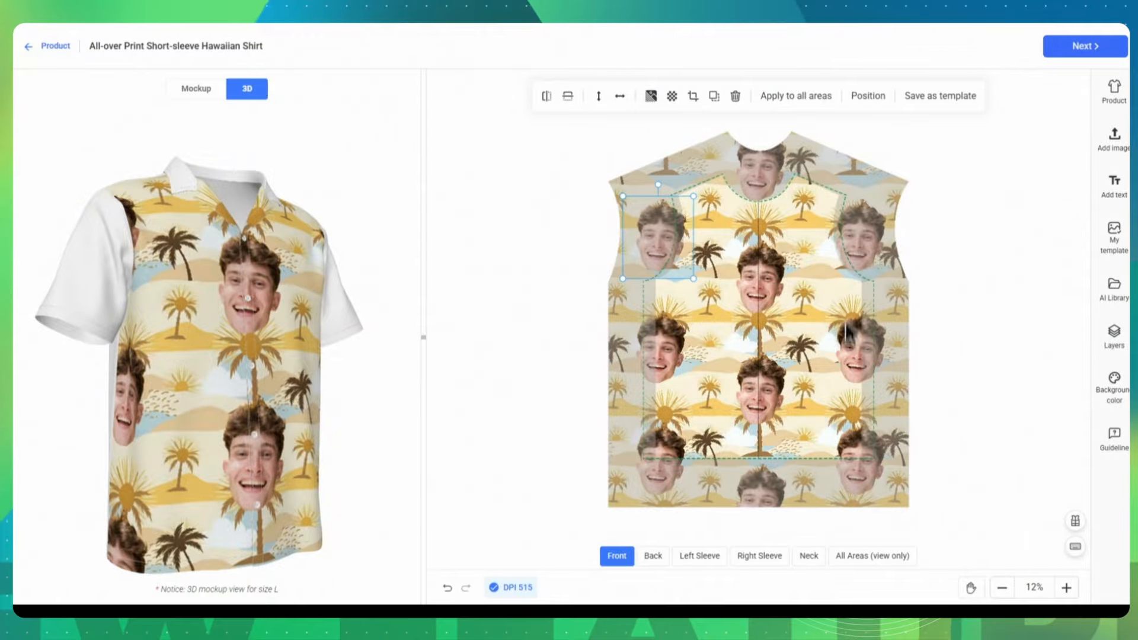
click(813, 311)
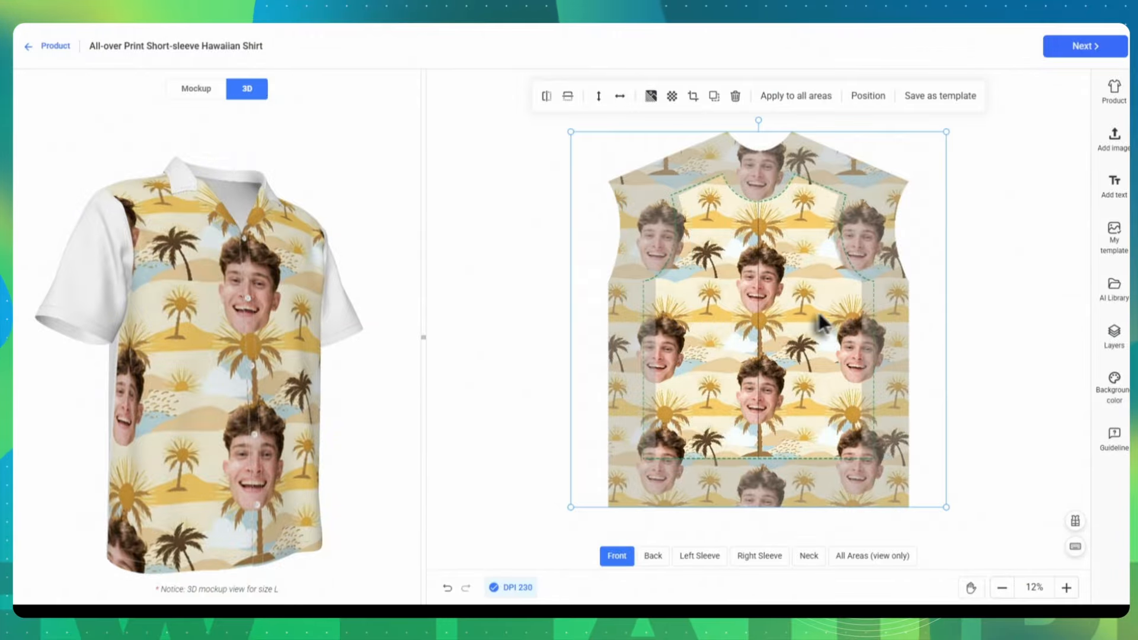
click(651, 96)
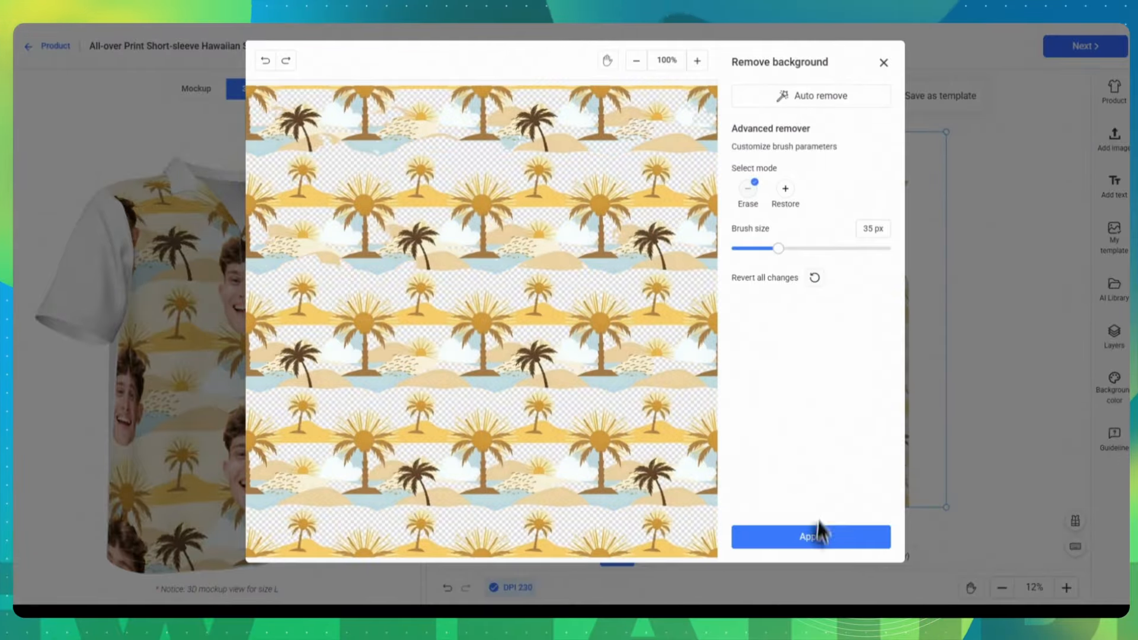
click(818, 536)
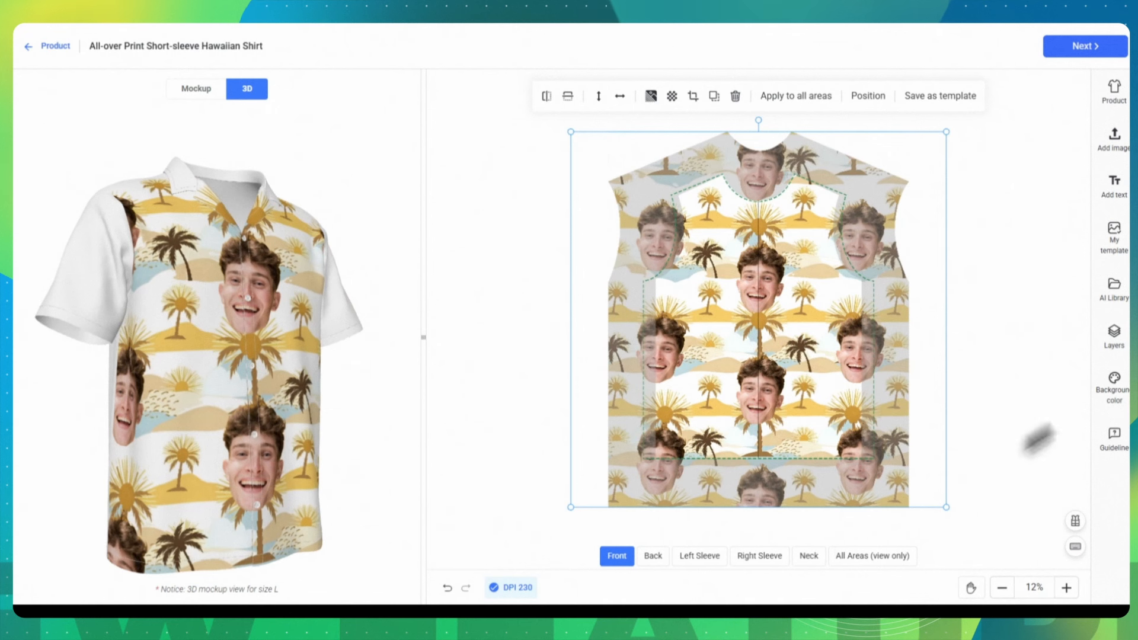
Step: Try a few swatches as the front's background color and set it to hex FFEAB2
click(1115, 385)
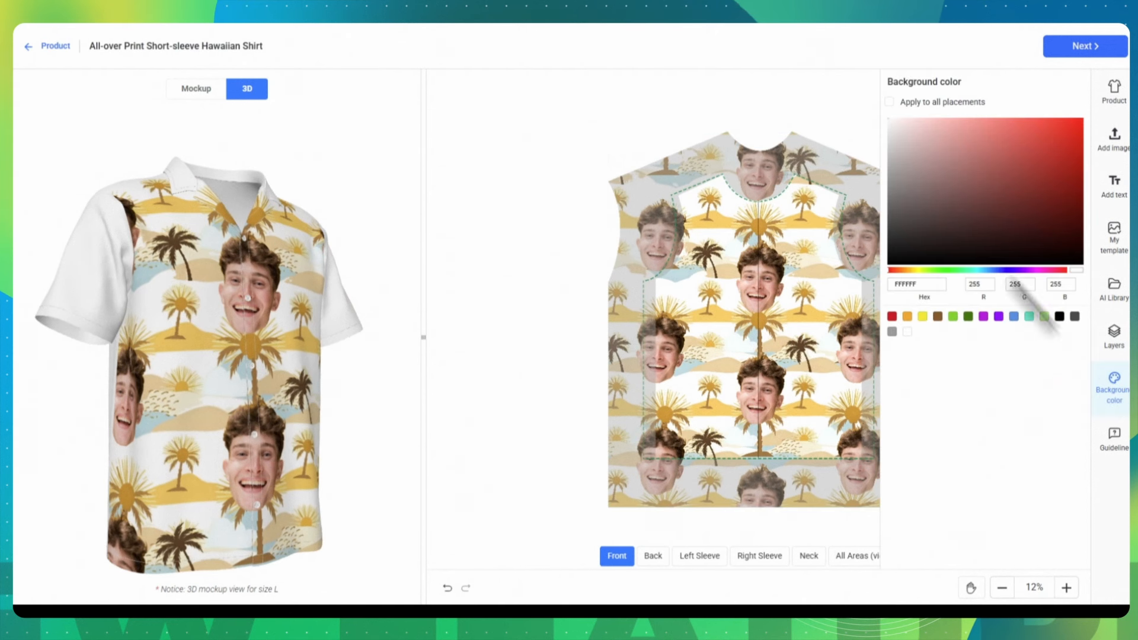
click(931, 132)
click(907, 316)
click(984, 316)
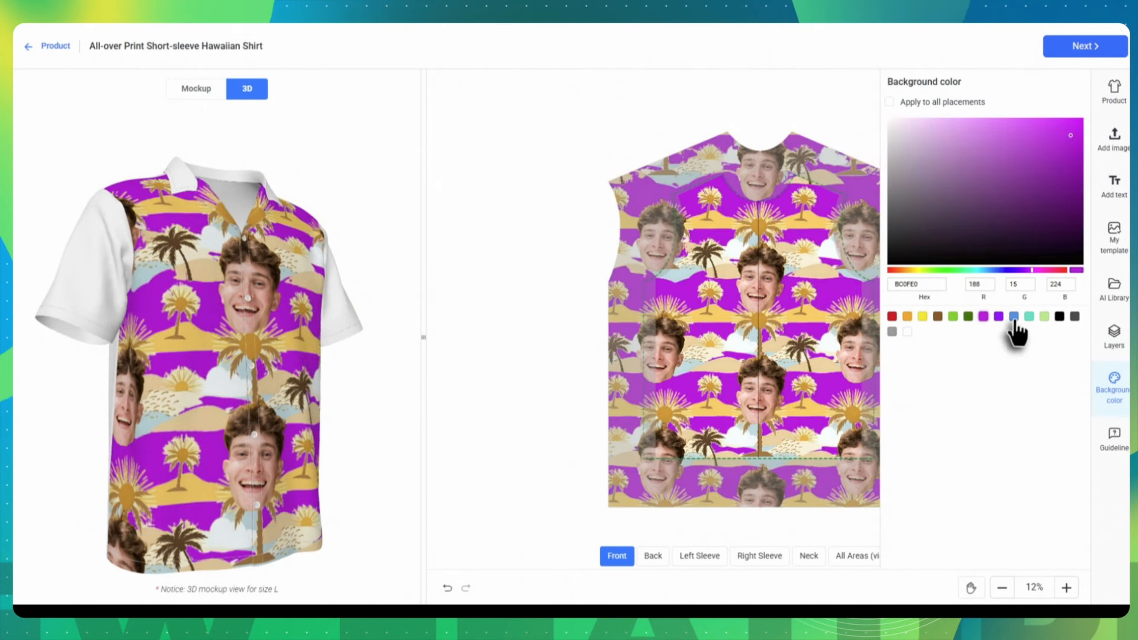
click(1043, 317)
text(FFEAB2)
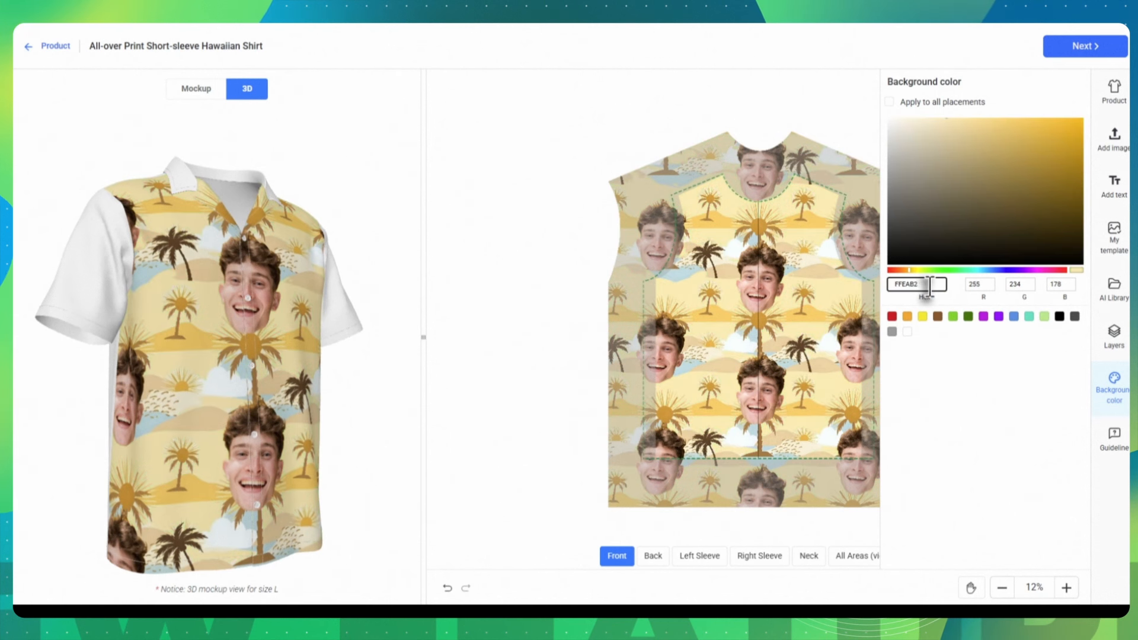
click(949, 363)
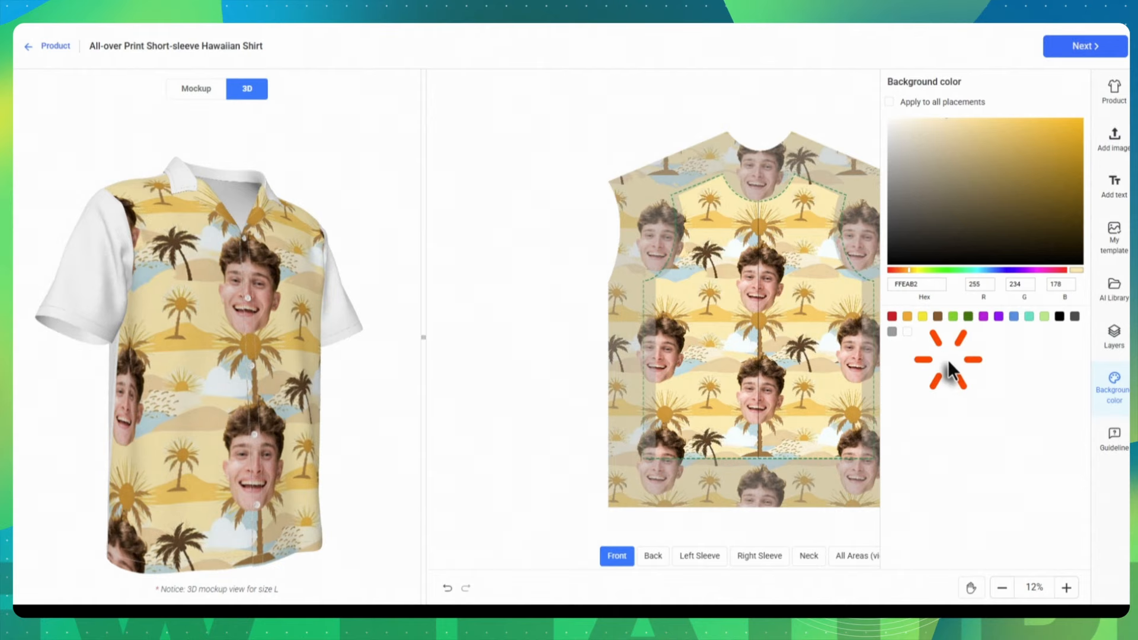
click(1099, 398)
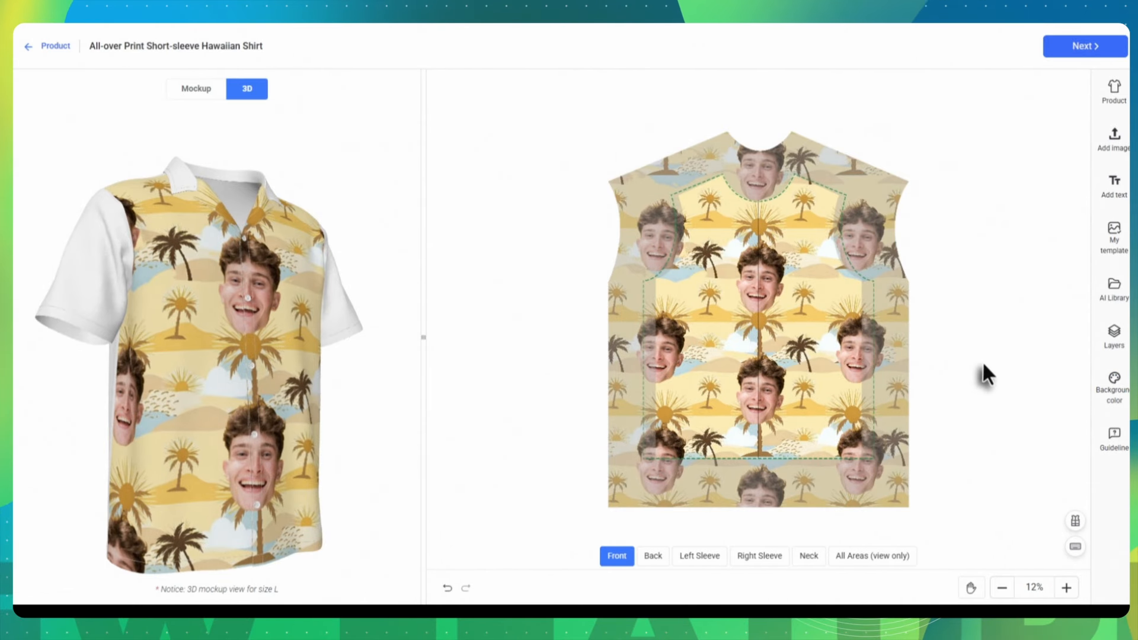
Step: Apply the beach pattern, face pattern and background color to every print area, and check all areas together
click(717, 305)
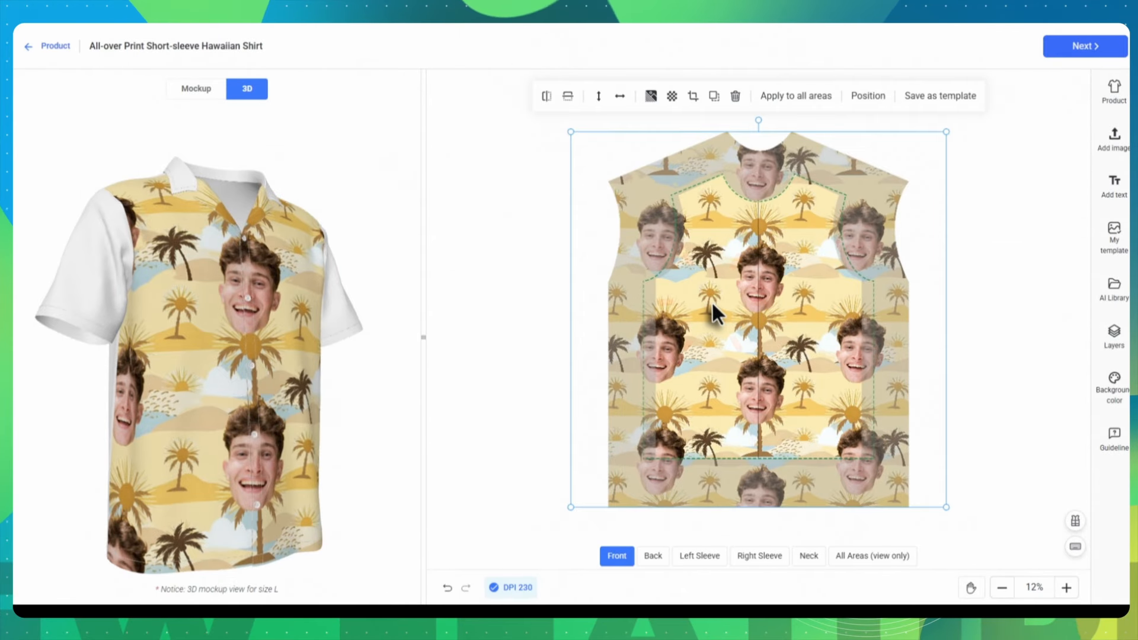
click(789, 104)
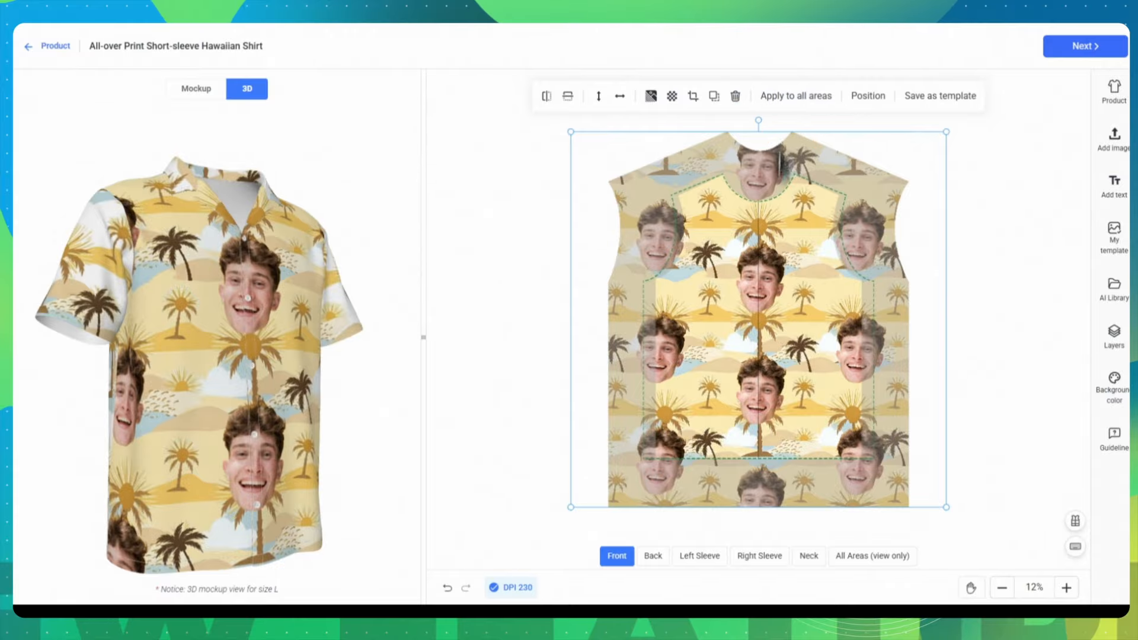
click(688, 249)
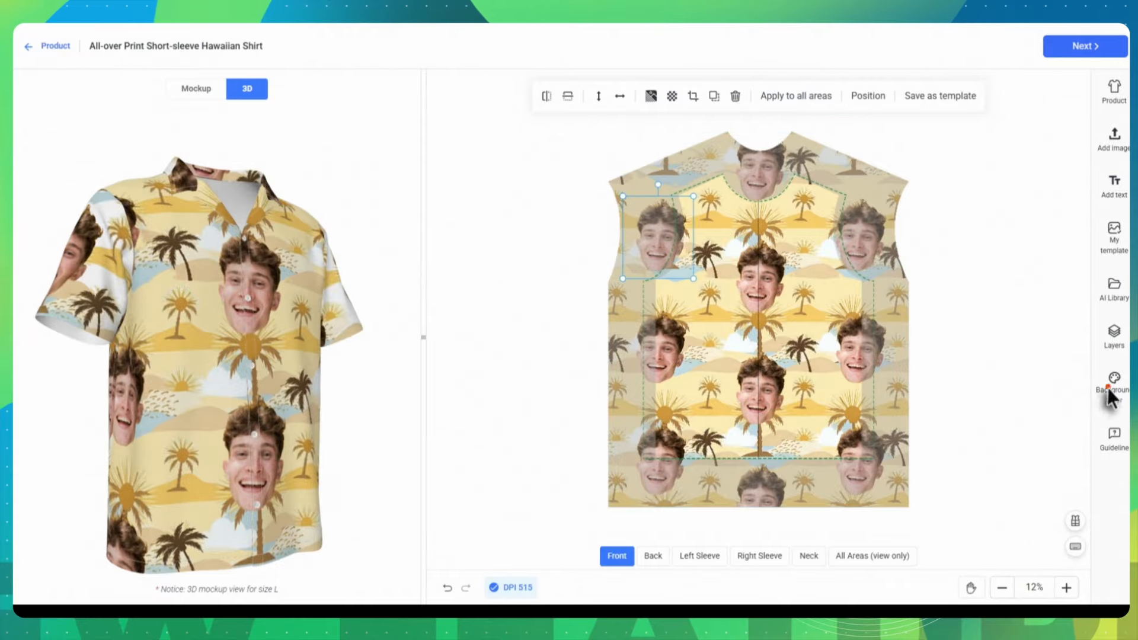
click(1111, 398)
click(889, 102)
drag(135, 272, 305, 277)
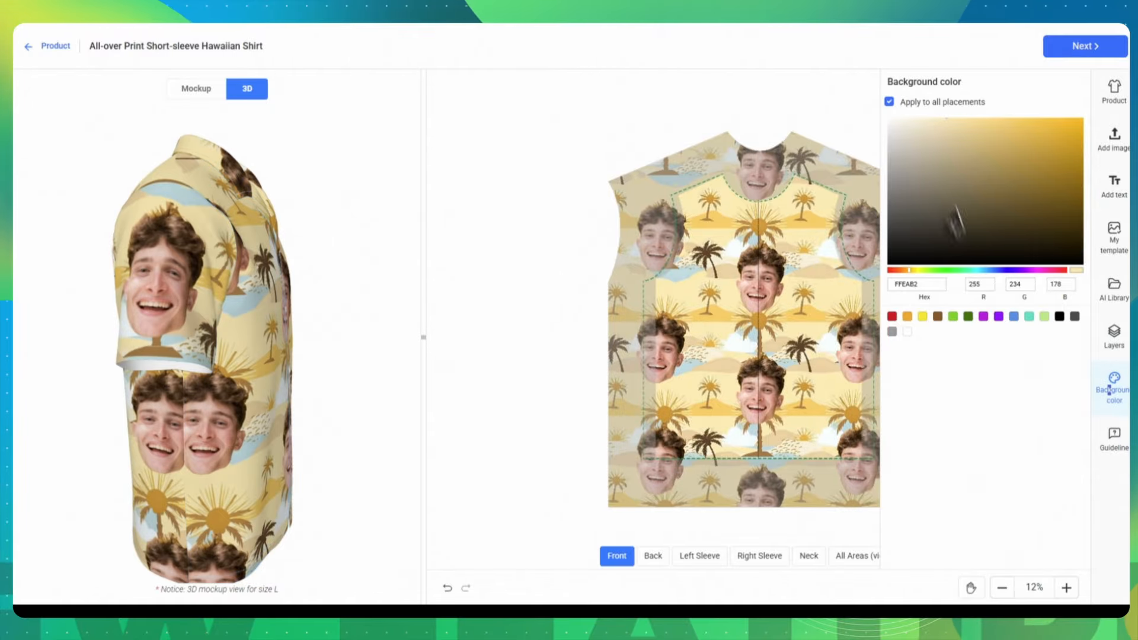
click(1114, 386)
click(864, 556)
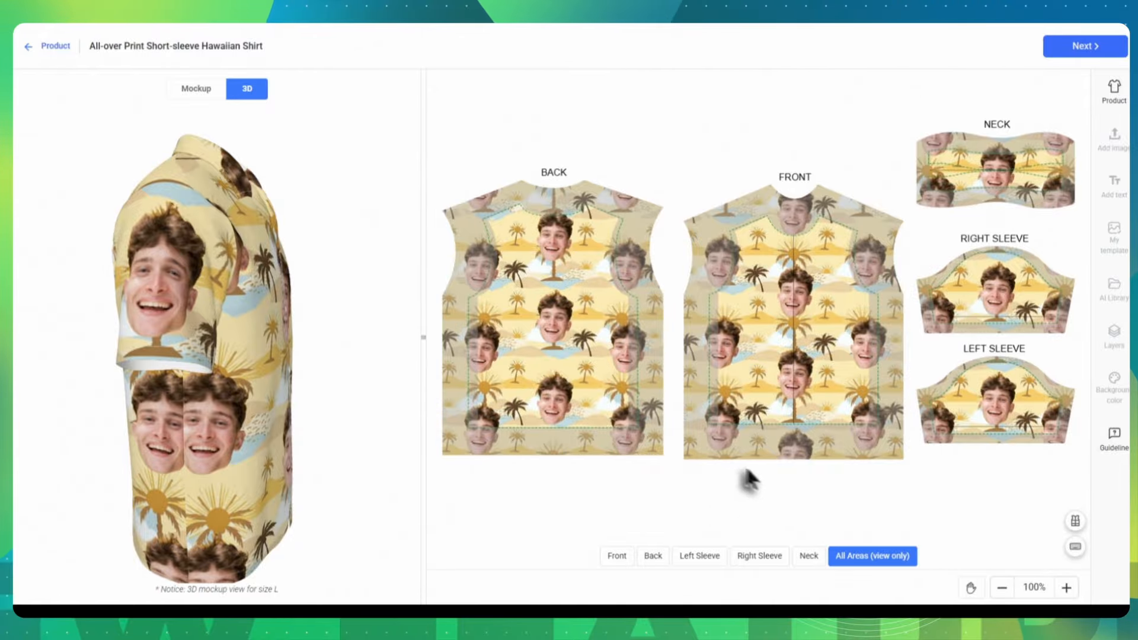
Step: Add a text layer reading "Los Angeles" to the front print area
click(616, 557)
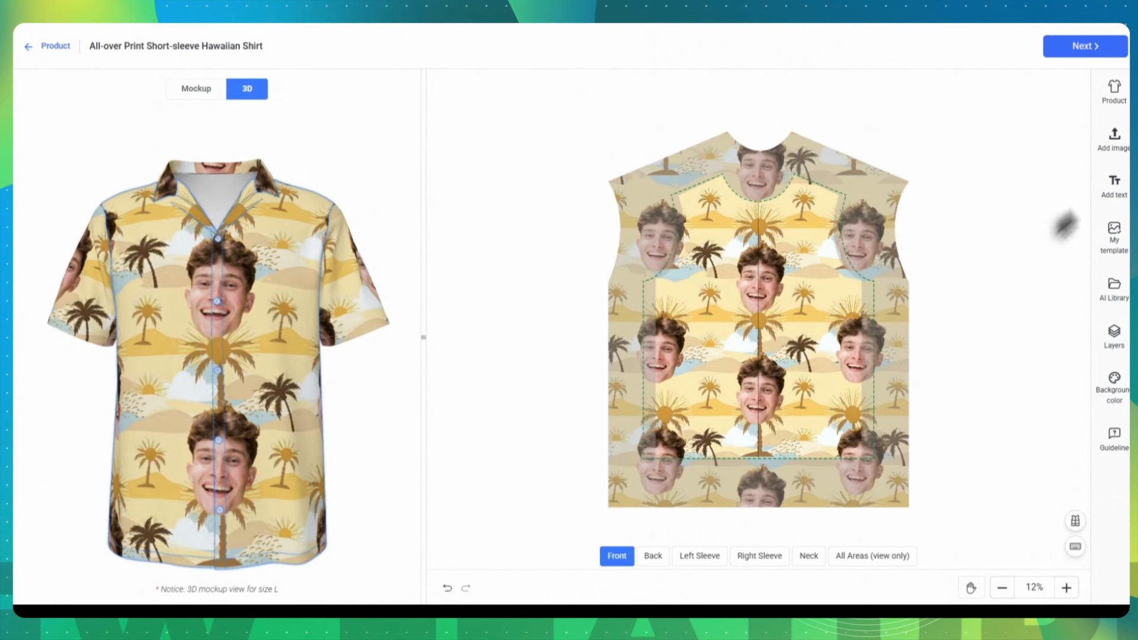
click(1106, 199)
double_click(784, 320)
text(Los Angeles)
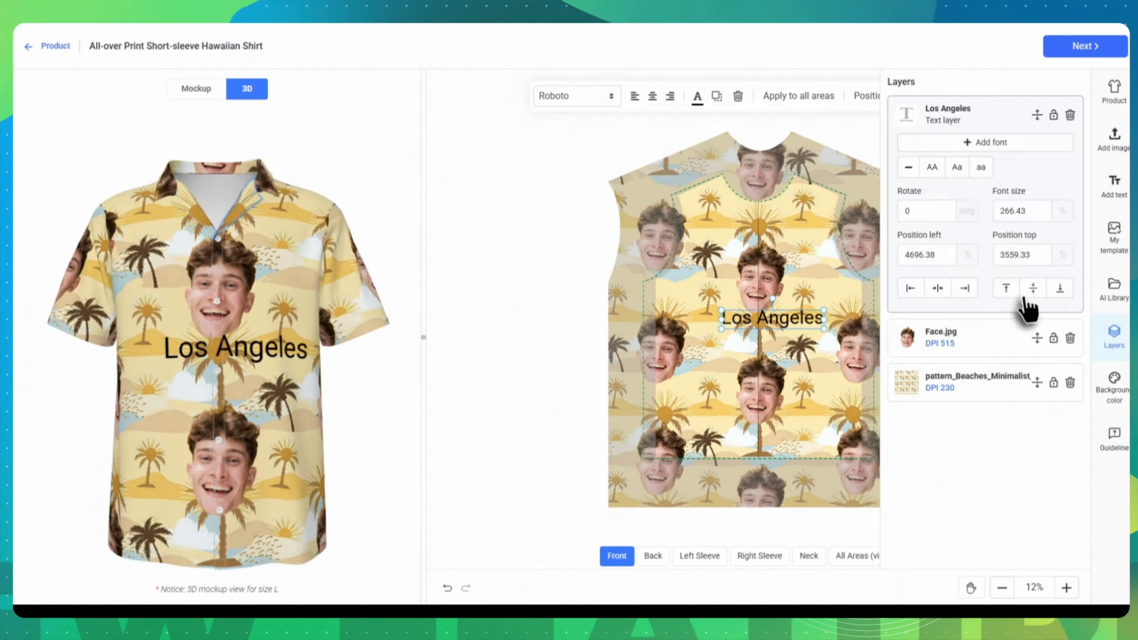
click(604, 95)
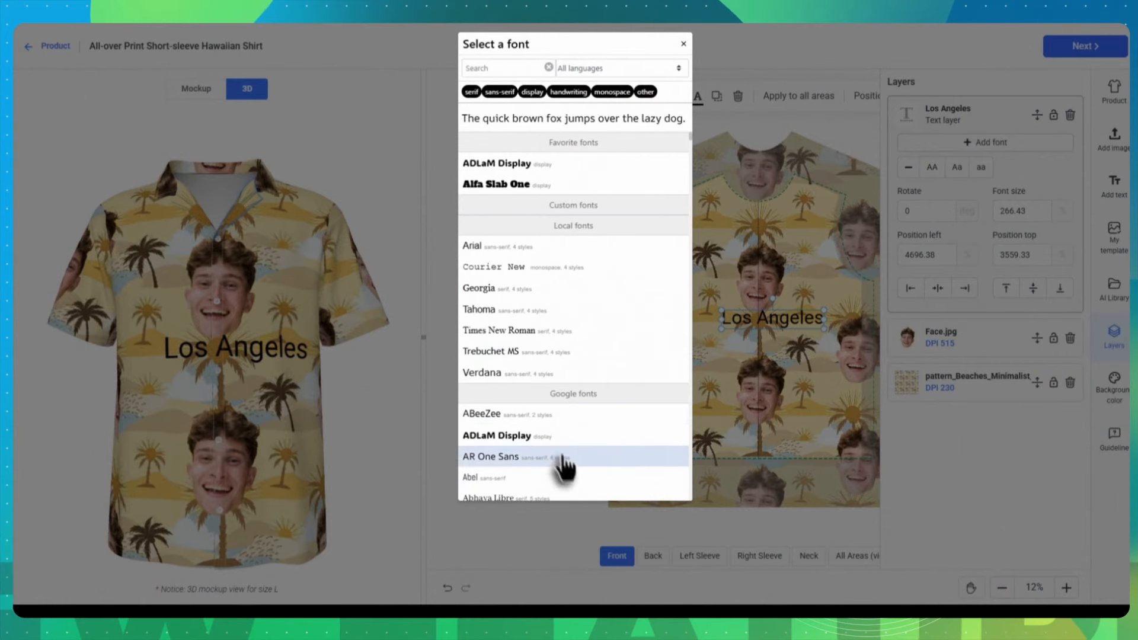
scroll(551, 356, down, 5)
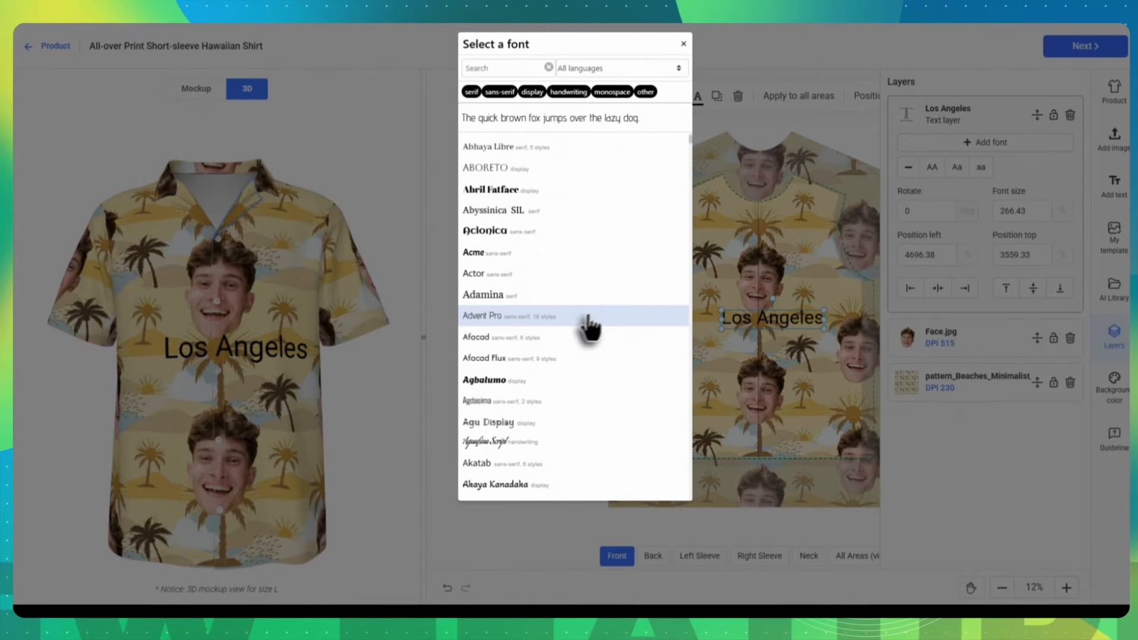
click(960, 153)
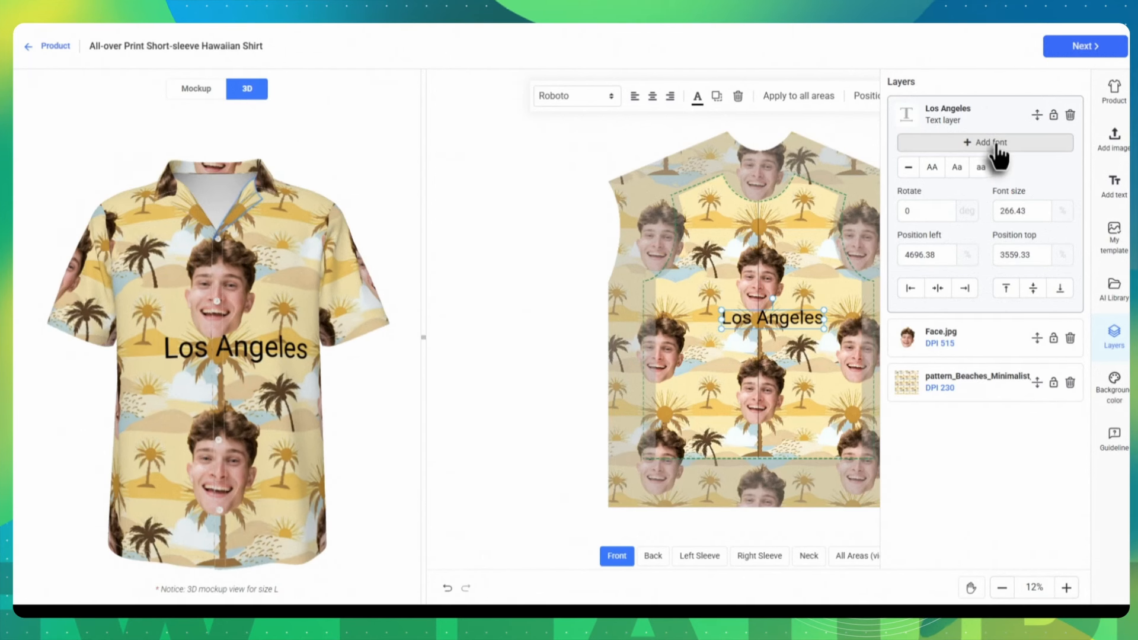
Step: Search the fonts for "leck" and set the "Los Angeles" text to Leckerli One
click(997, 147)
click(514, 69)
text(leck)
click(522, 230)
click(668, 225)
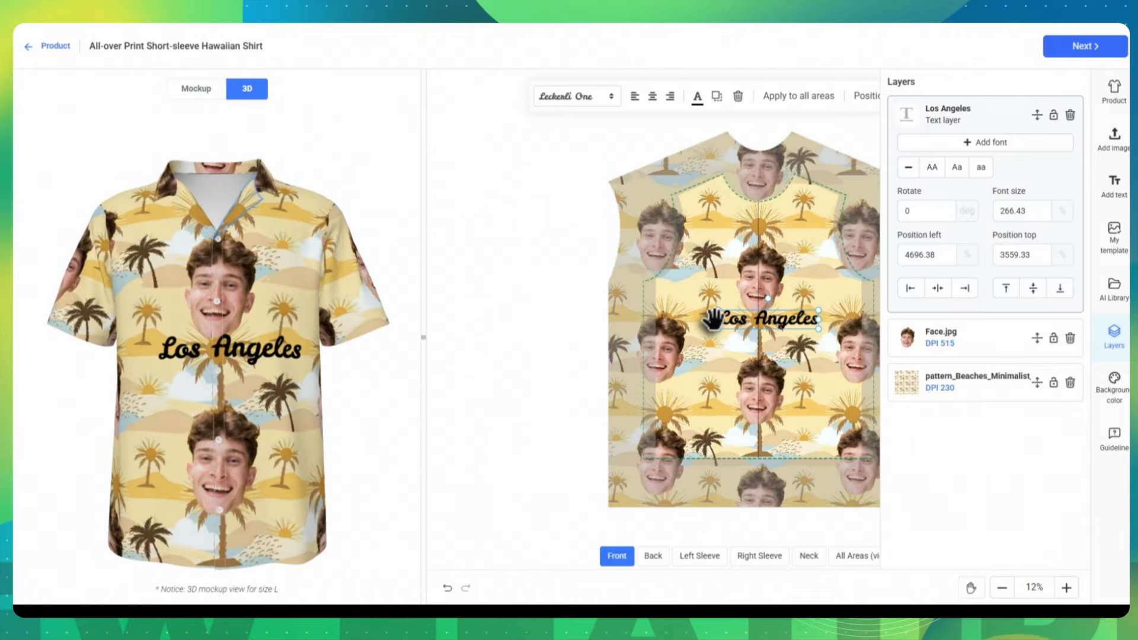
Step: Shrink the text to about 173.38, rotate it to about -14.02 degrees, and place it with a duplicate beside the upper center face
mouse_move(768, 302)
mouse_down()
mouse_move(788, 287)
mouse_move(779, 313)
mouse_up()
drag(788, 346, 814, 324)
drag(249, 356, 207, 356)
drag(812, 312, 778, 293)
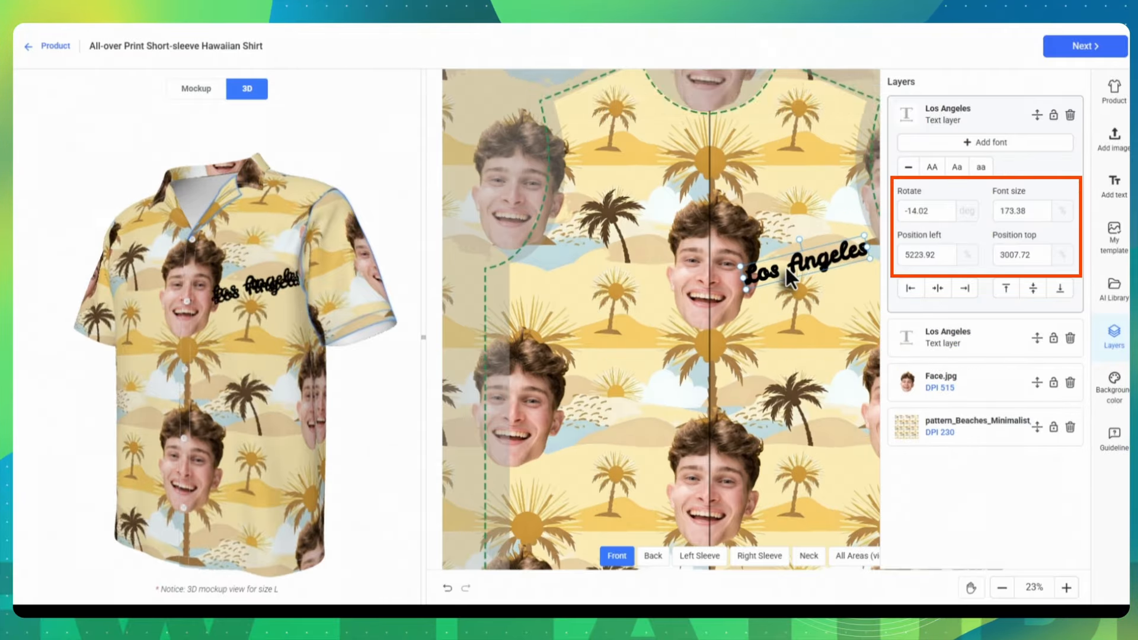
Step: Color the upper "Los Angeles" copy orange #F99D00 and align it over the black copy as a drop shadow
click(697, 96)
click(691, 58)
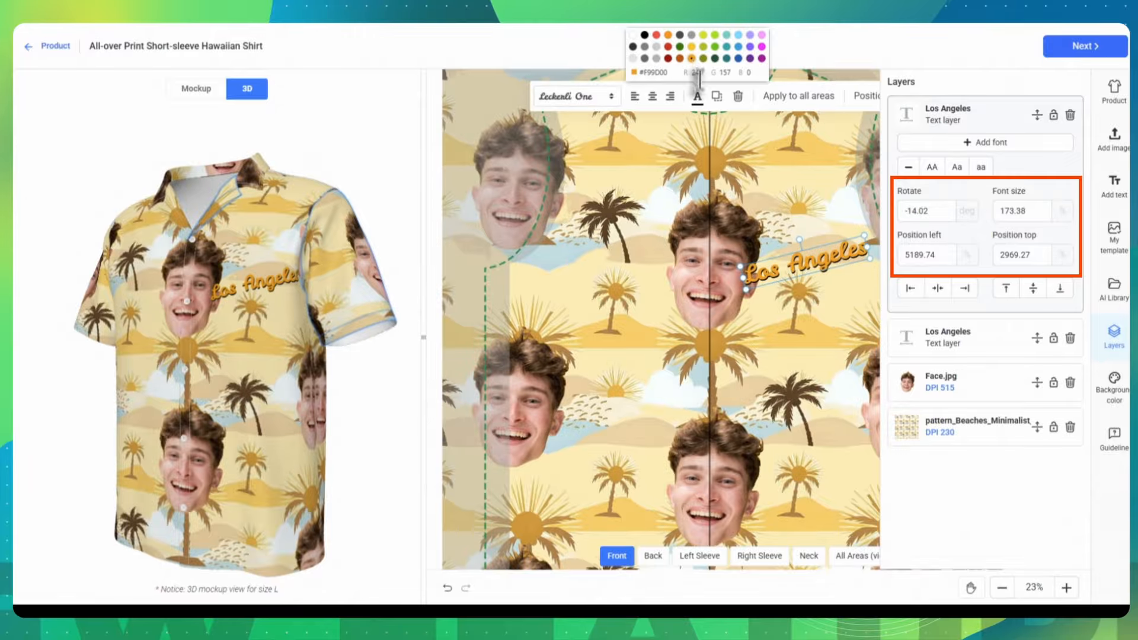
click(909, 289)
click(938, 290)
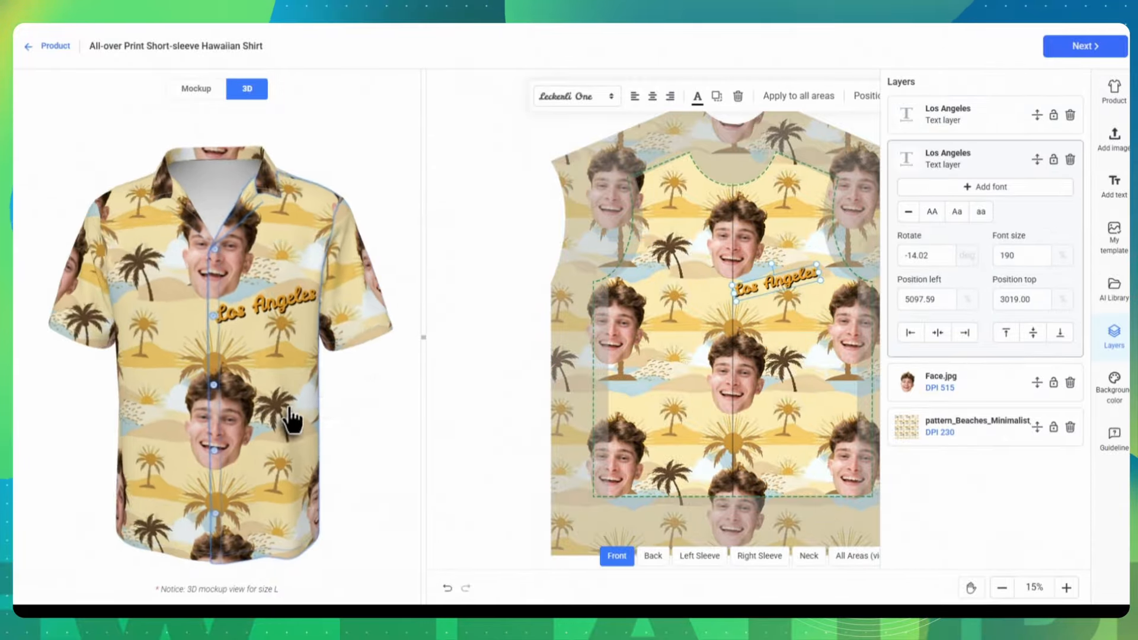
Step: Shift the face pattern on the front to about 3075.56 from the left and 2185.64 from the top
click(614, 221)
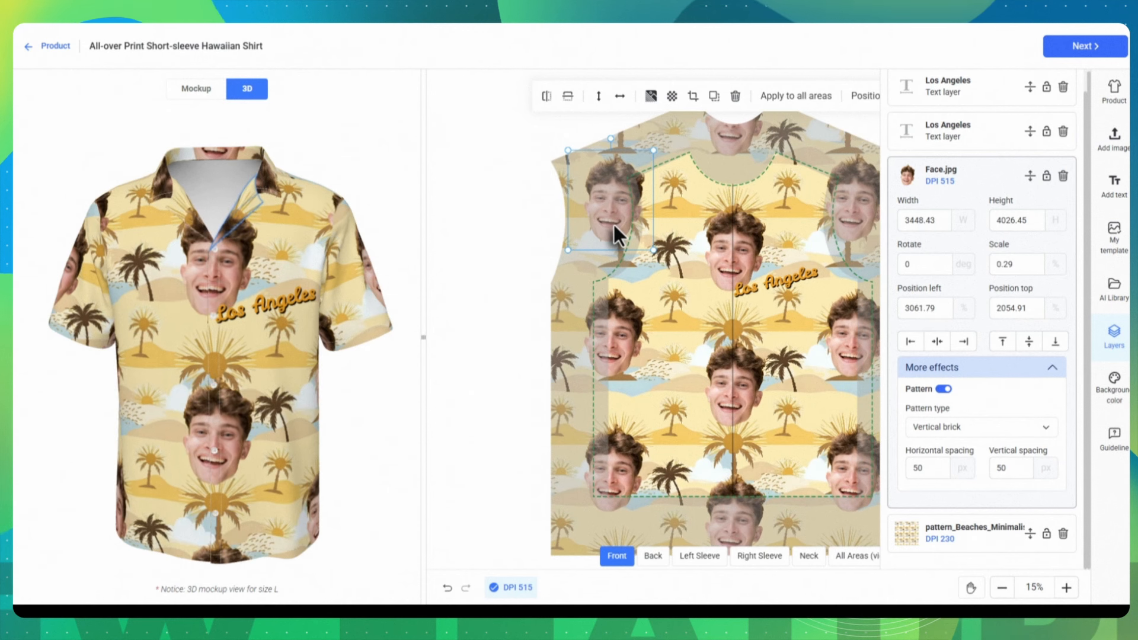
drag(614, 225, 615, 226)
right_click(615, 226)
drag(330, 300, 335, 301)
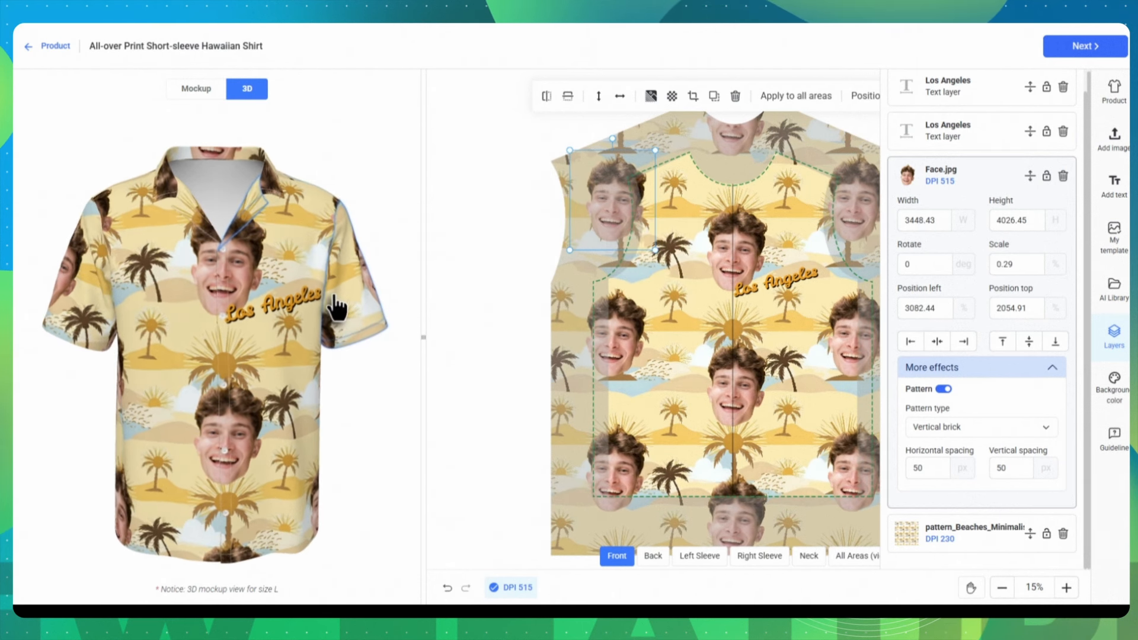
drag(602, 213, 603, 230)
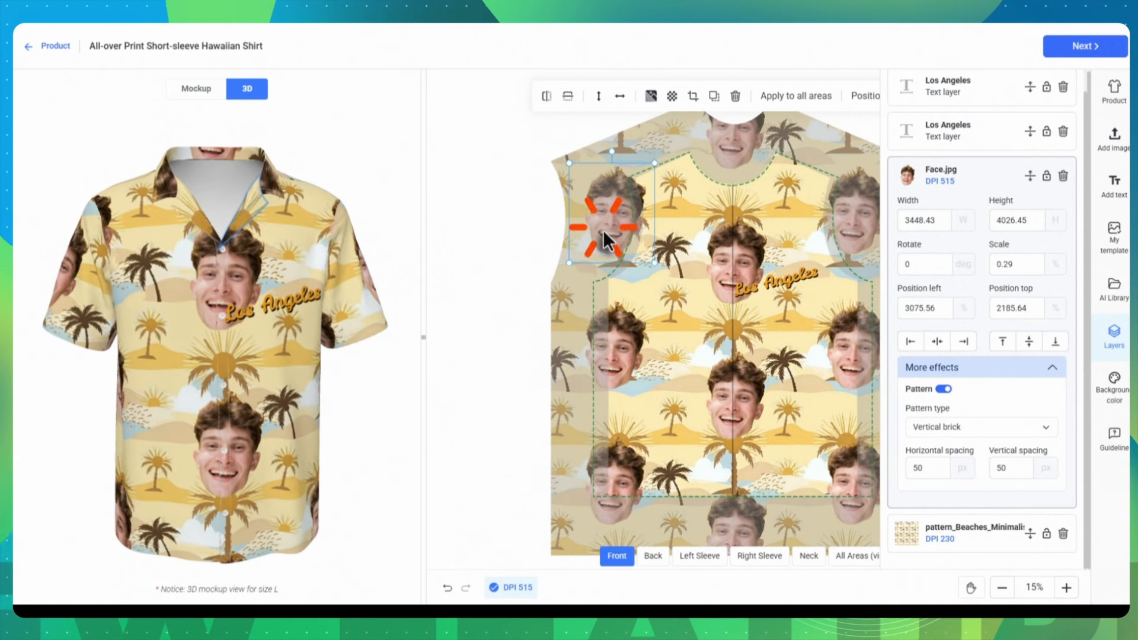
mouse_move(321, 338)
mouse_down()
mouse_move(236, 338)
mouse_move(306, 341)
mouse_up()
Step: Set the face pattern's horizontal and vertical spacing to 30 px and recenter it at about 3185.65 left, 2220.05 top
click(929, 469)
key(BackSpace)
key(BackSpace)
text(30)
key(Tab)
text(30)
drag(628, 245, 638, 242)
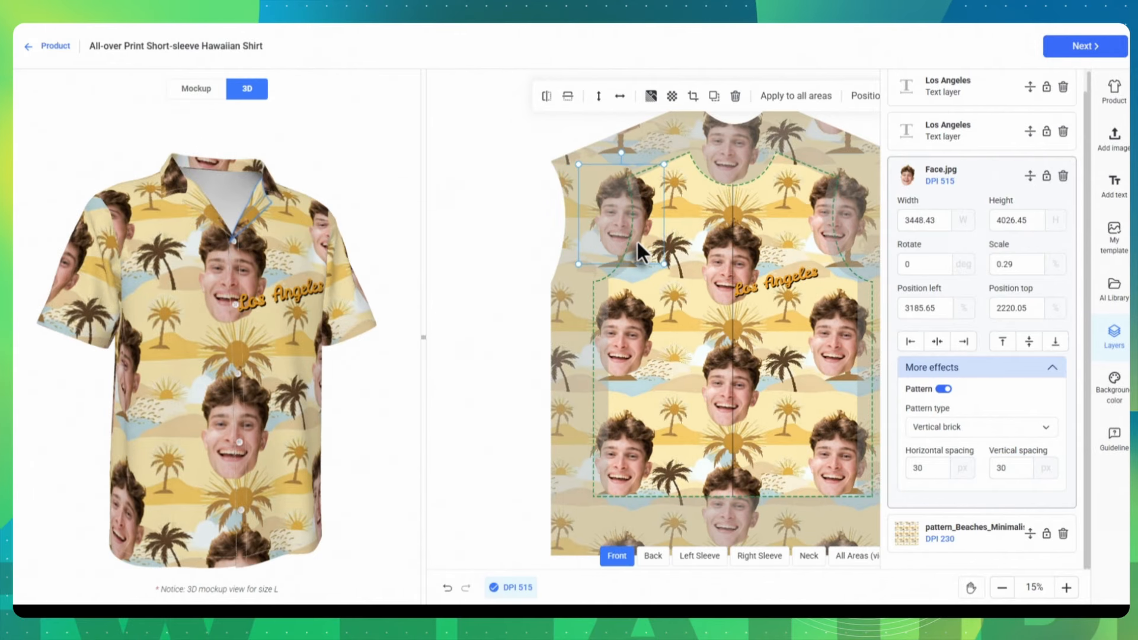
click(507, 363)
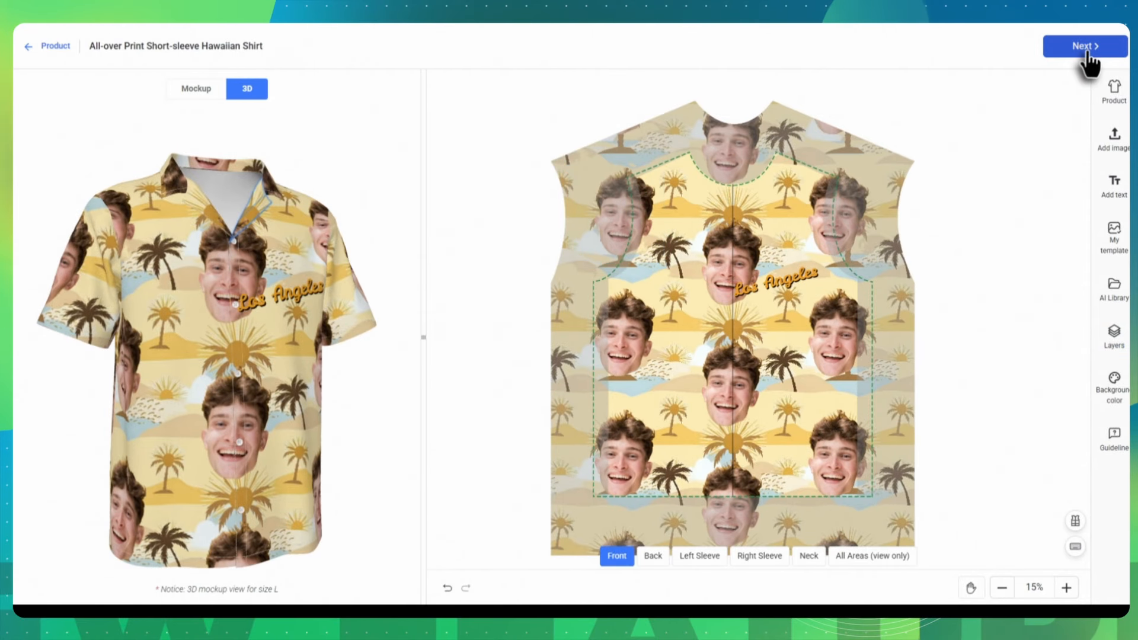
Step: Proceed to the final mockups and set their background image to Fit and center
click(1086, 51)
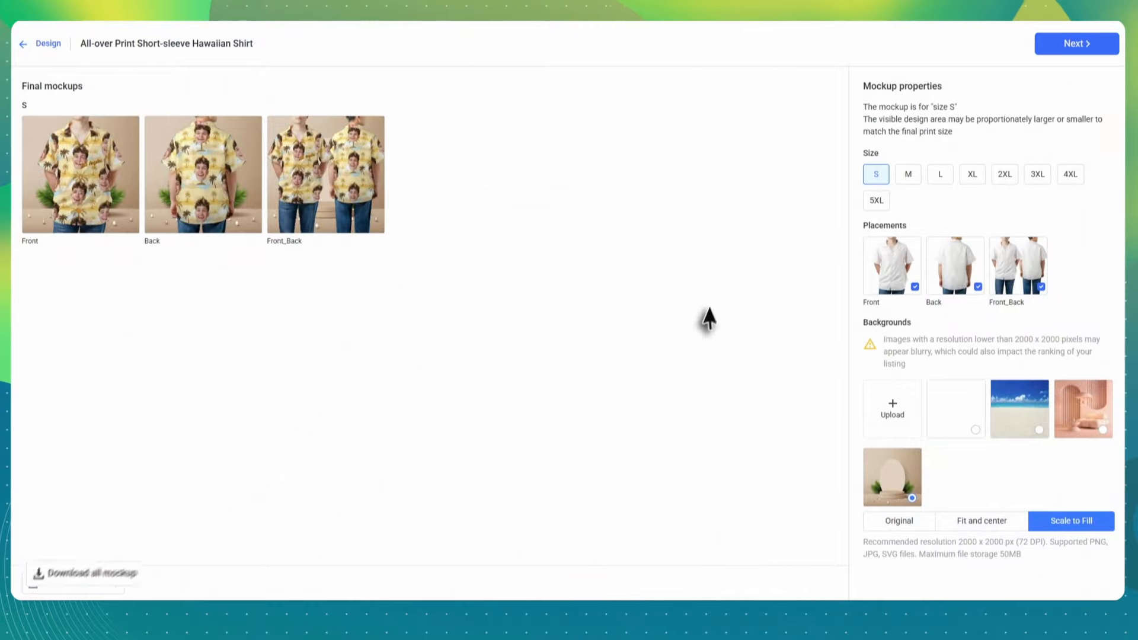
click(989, 525)
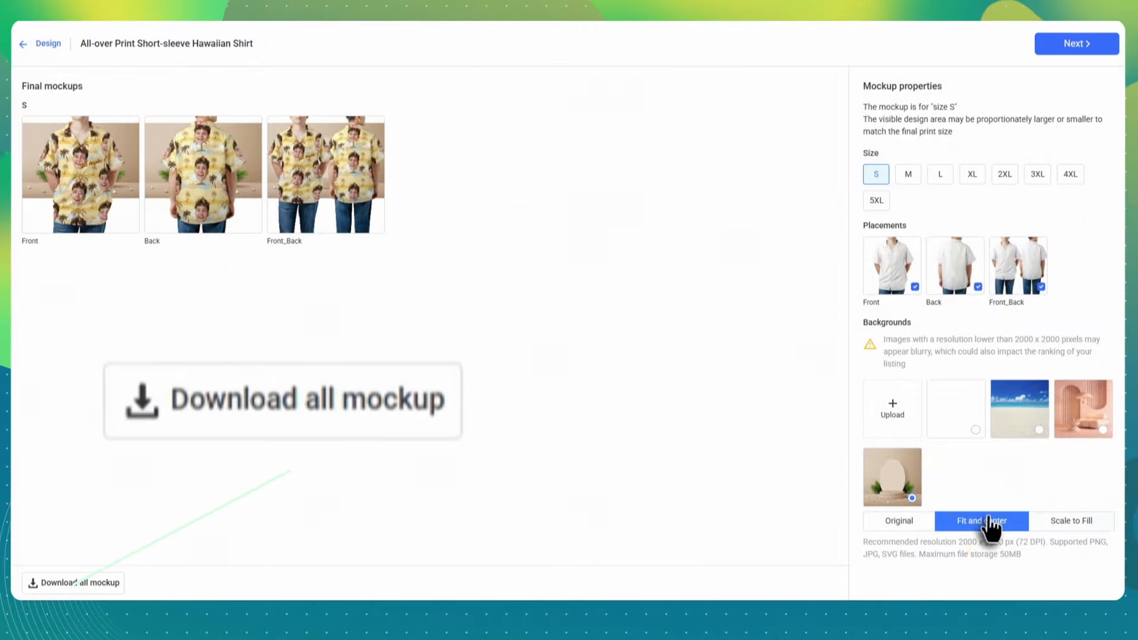
Step: Set the mockup background to Scale to Fill with the blue-sky beach image and proceed to the product listing
click(908, 526)
drag(1074, 527, 1073, 538)
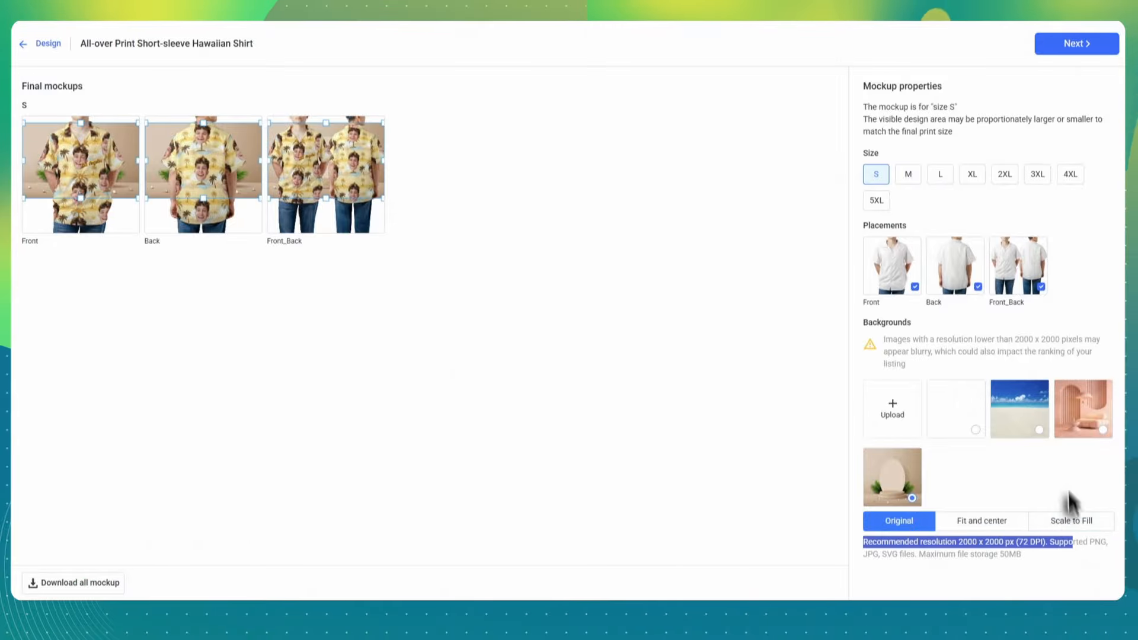
click(1071, 522)
click(1055, 540)
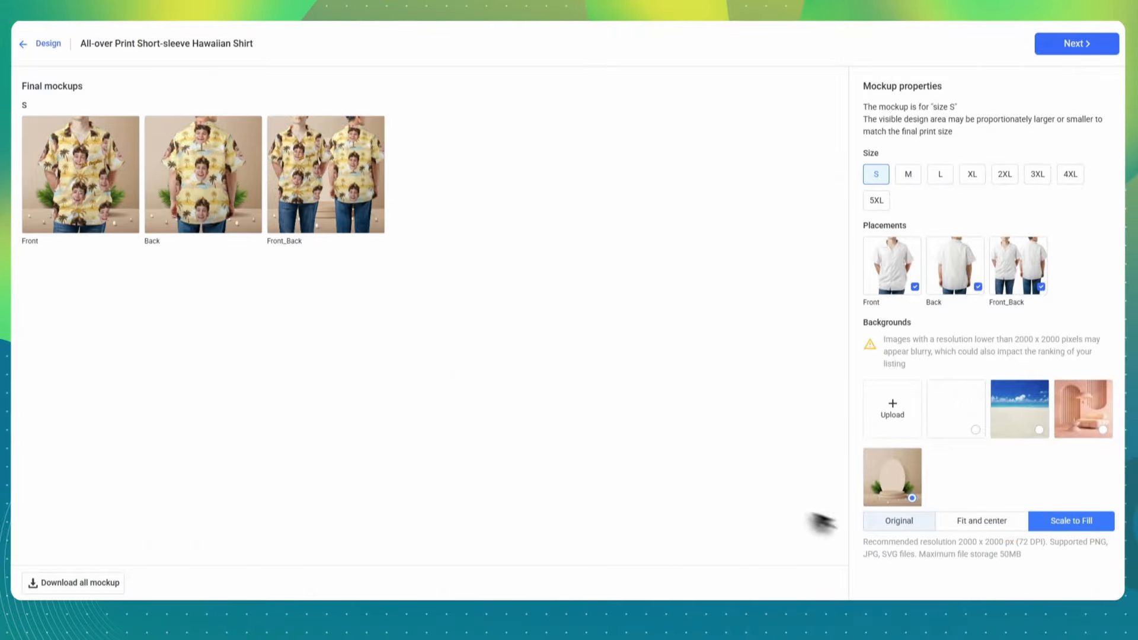
click(1015, 409)
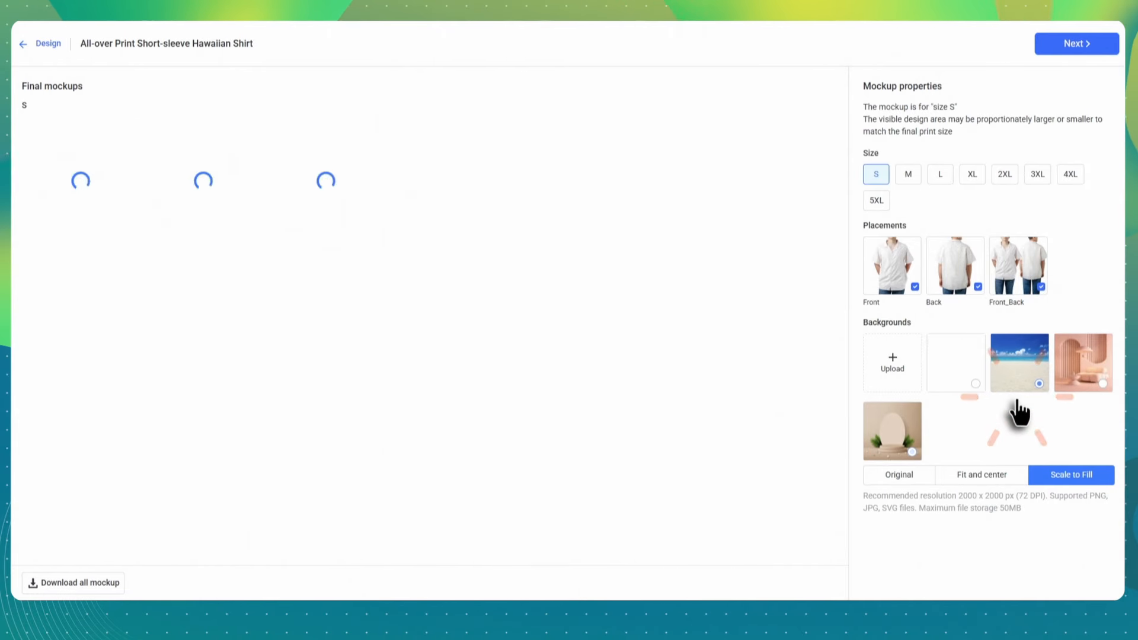
click(1076, 44)
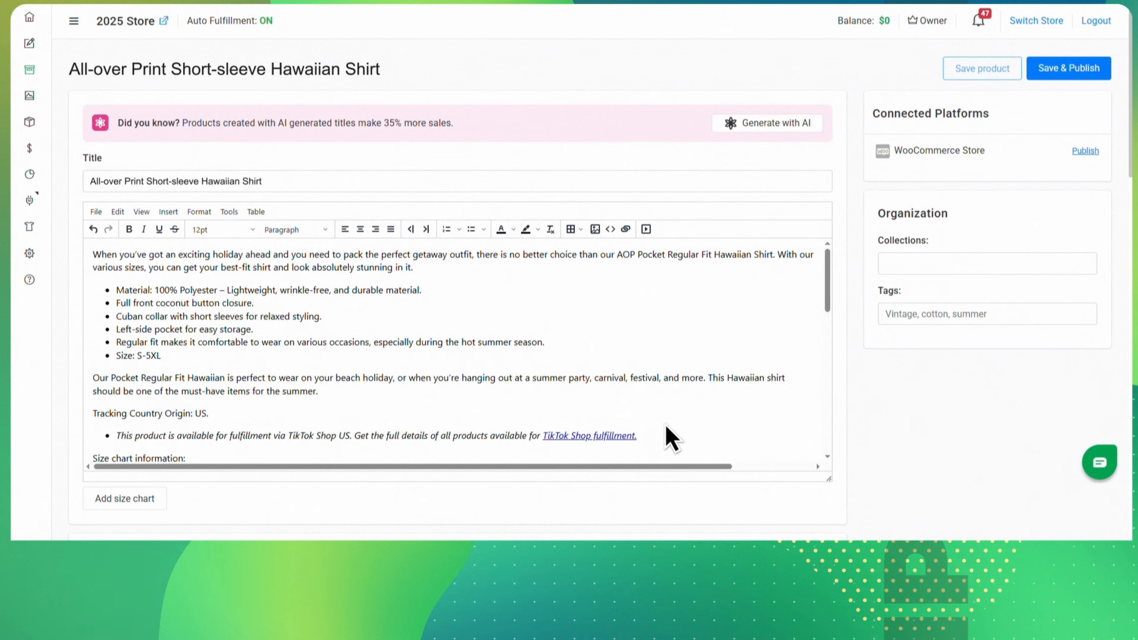
Step: Generate an AI title and description from "trending tropical summer Hawaiian t-shirt with pocket" in the Sell tone and apply both to the listing
click(779, 125)
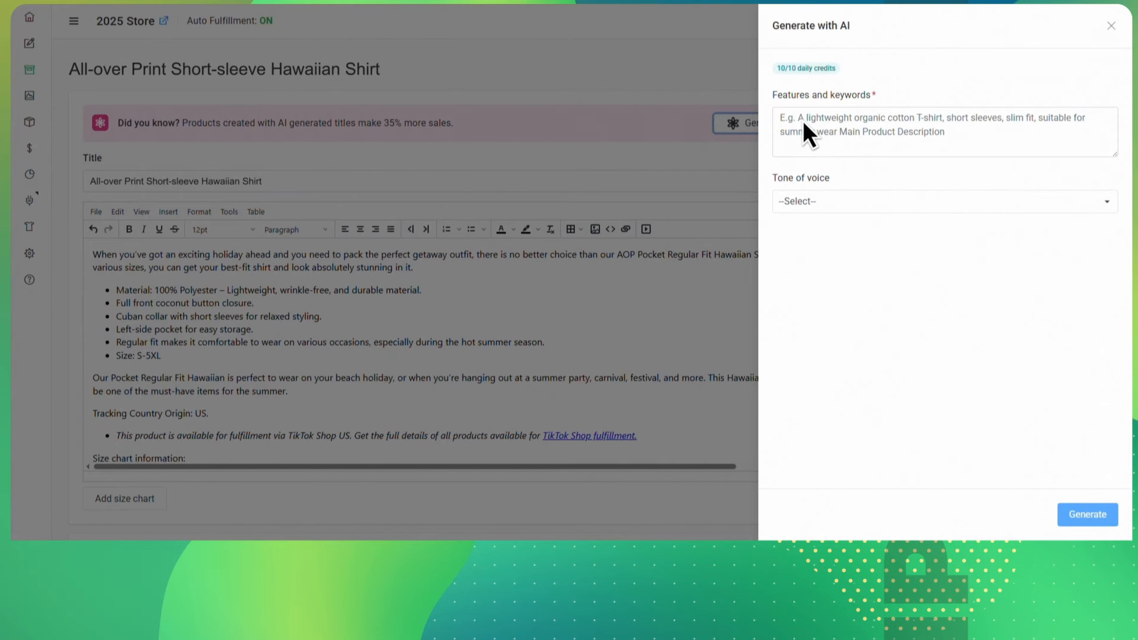
click(804, 123)
text(trending tropical summer hawaiian)
text(t-shirt with pocket)
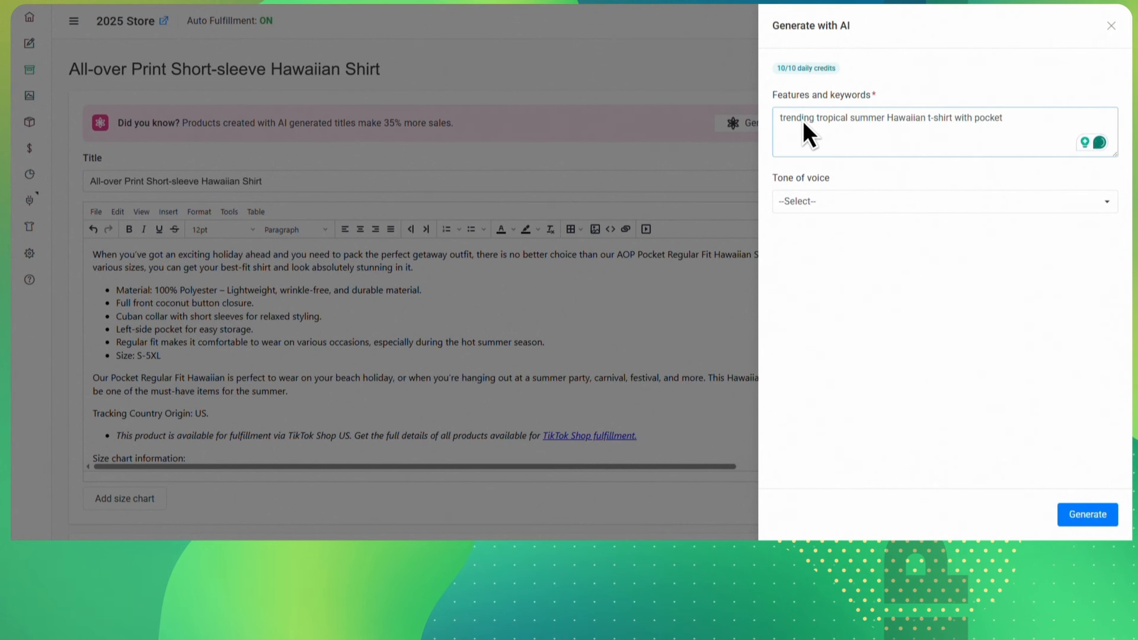
click(808, 203)
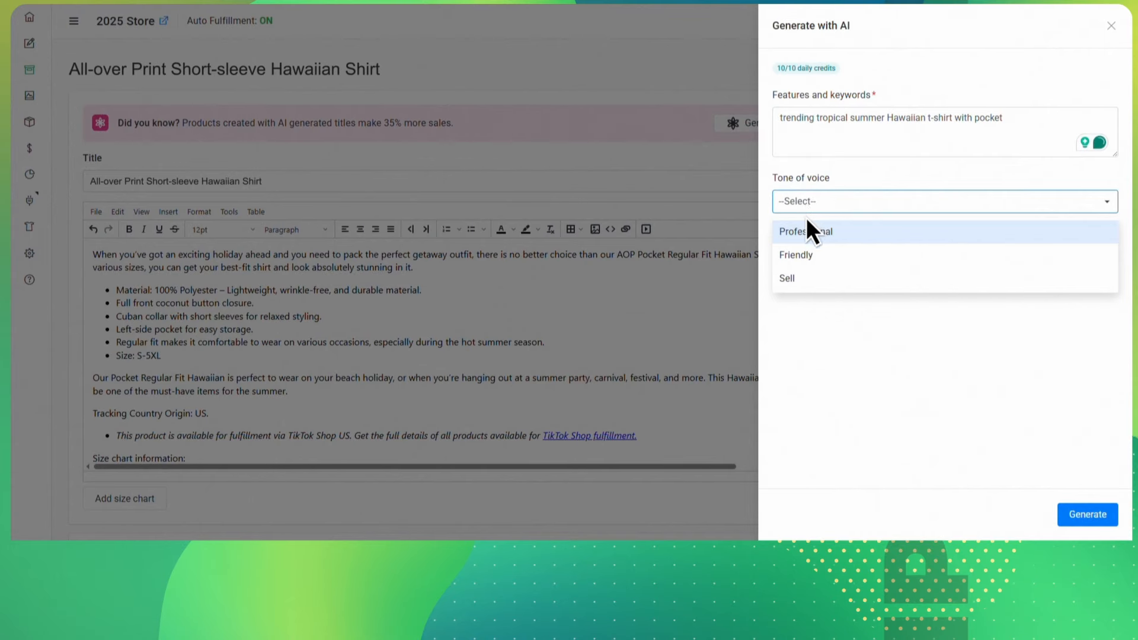
click(816, 282)
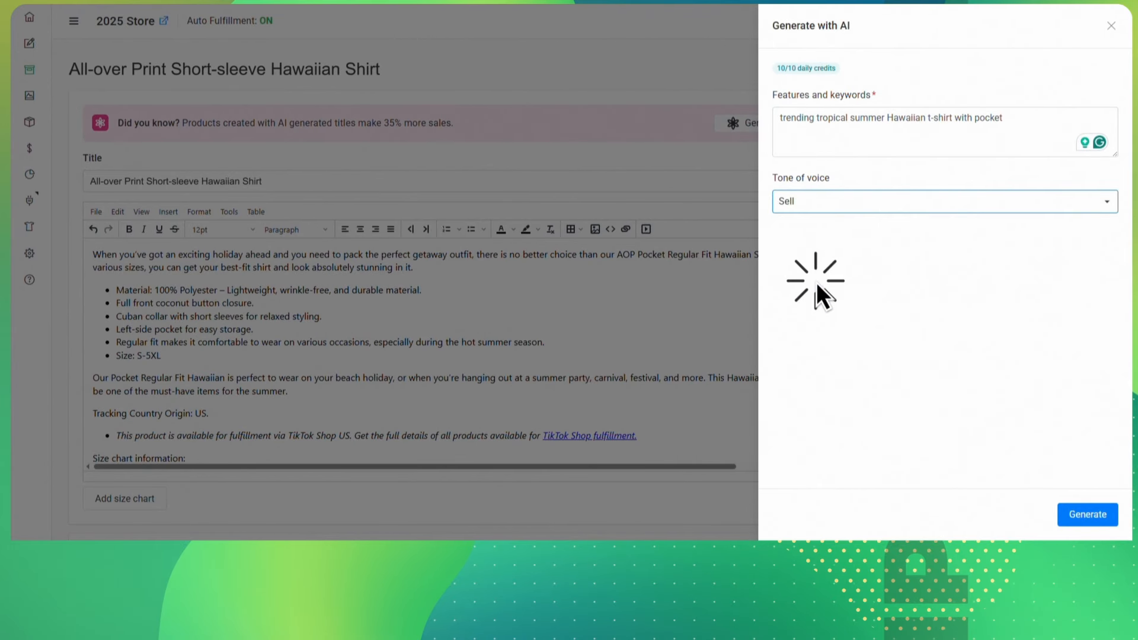
click(1065, 522)
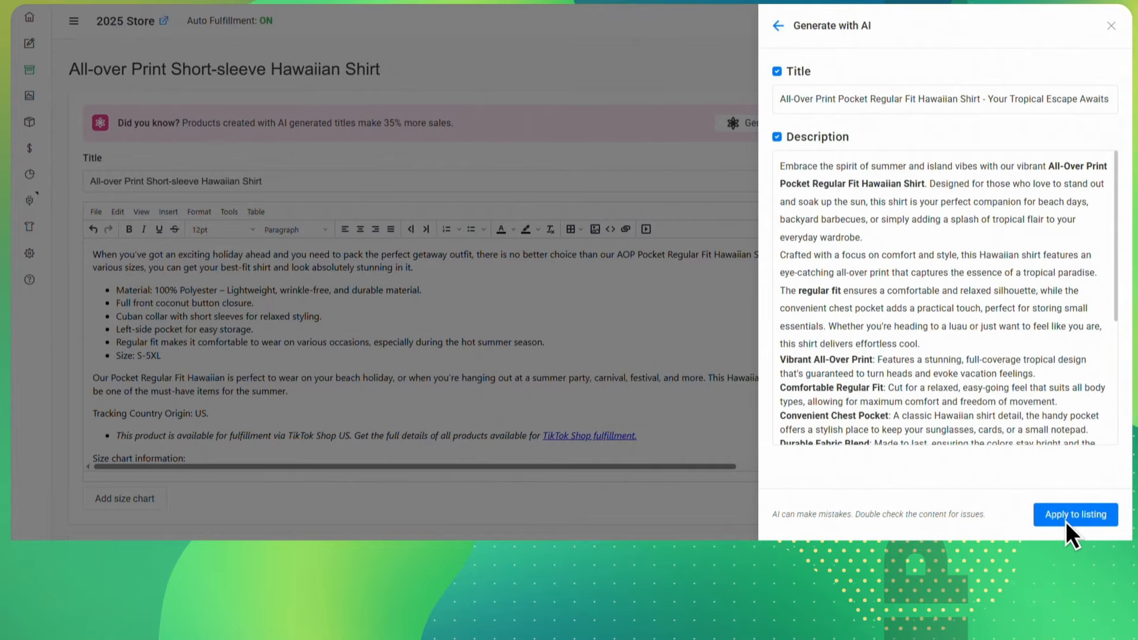
scroll(1066, 522, down, 3)
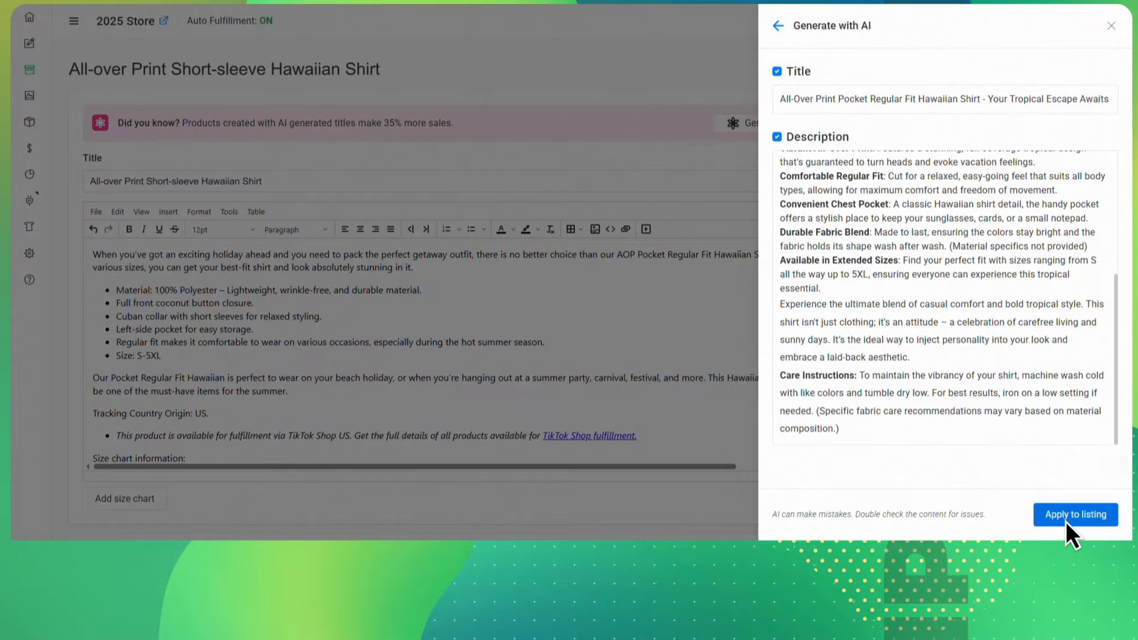
click(1066, 516)
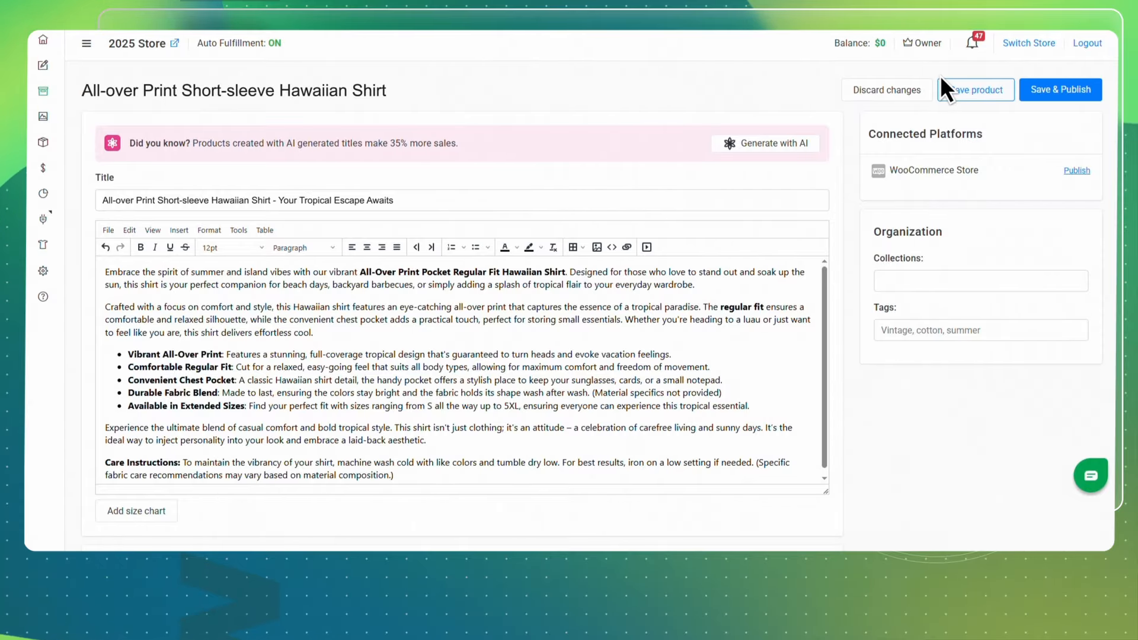
Step: Save the product and publish it on the Woocommerce channel to the WooCommerce Store
click(1088, 93)
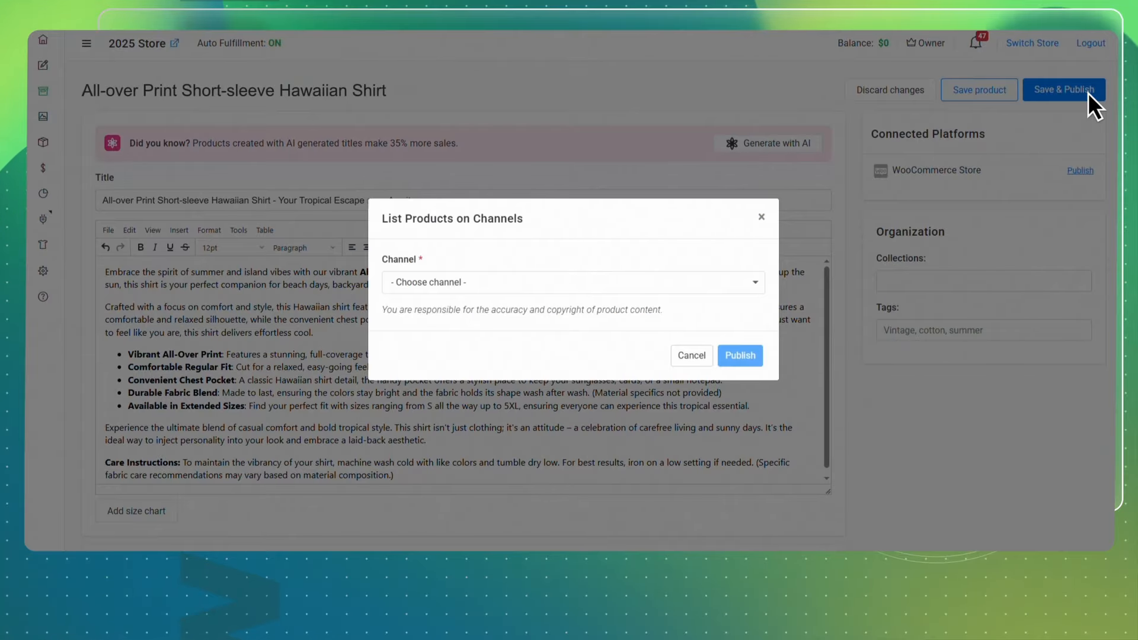
click(595, 297)
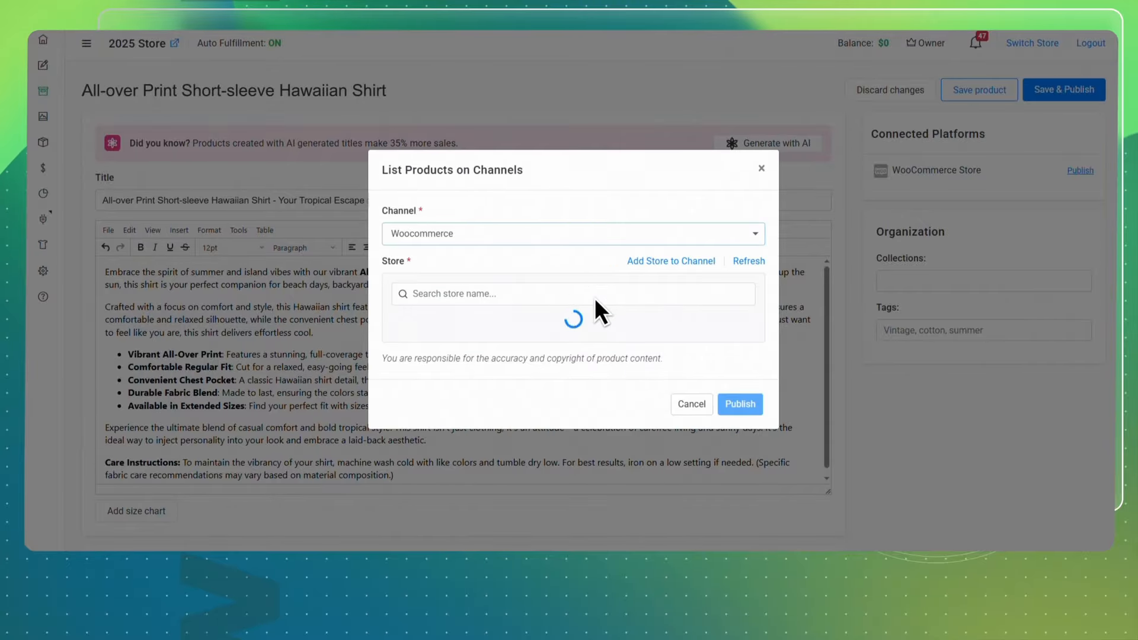
click(396, 324)
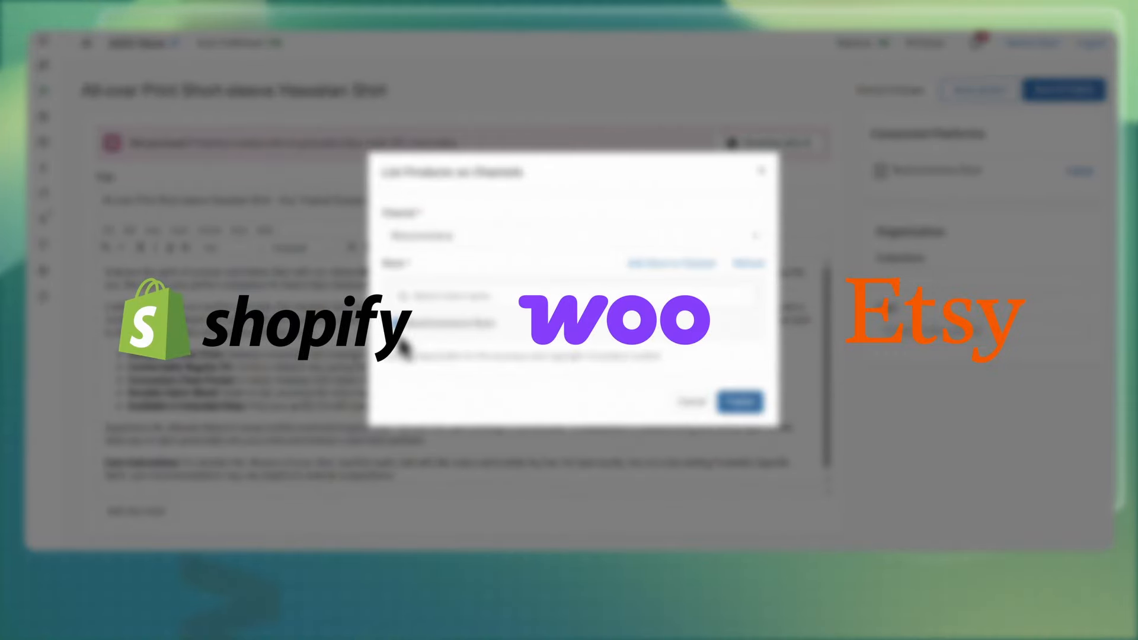
click(731, 408)
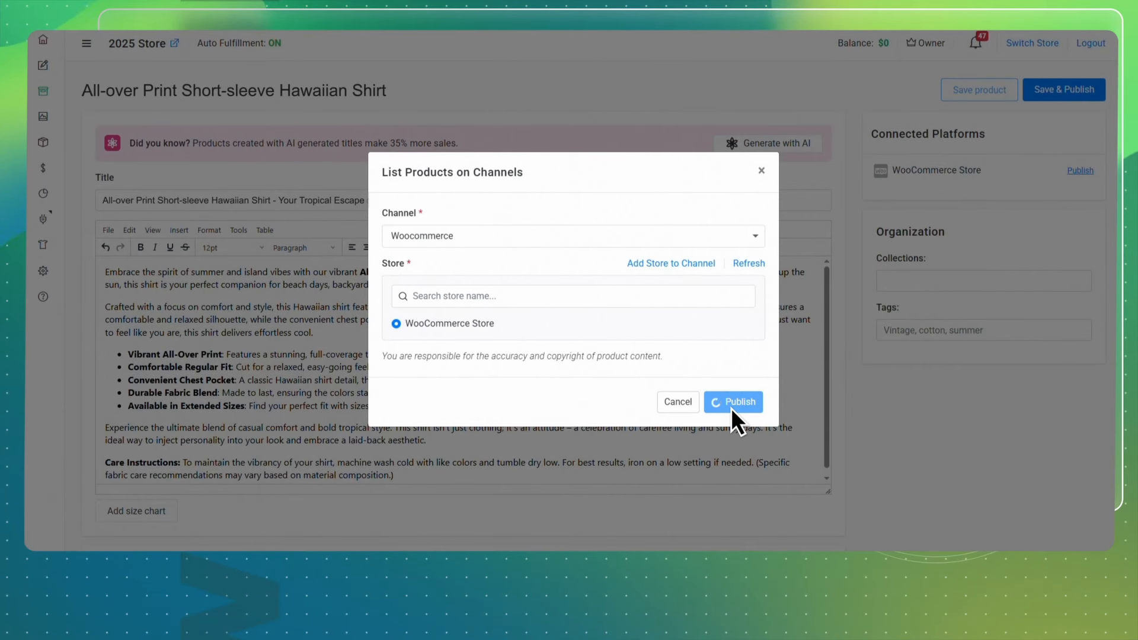